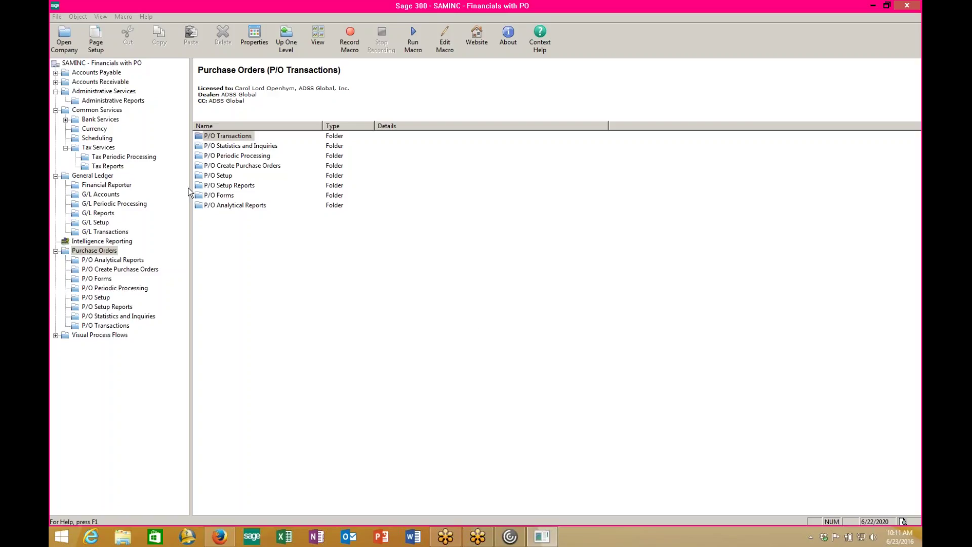
Step: Review the Processing settings in the Purchase Orders Options, then close them
left_click(205, 176)
double_click(205, 177)
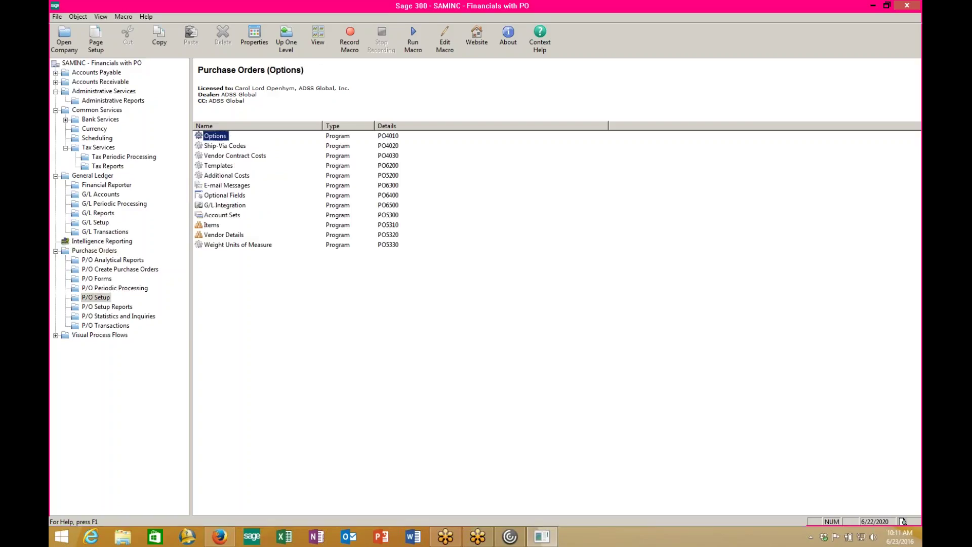
double_click(224, 137)
left_click(362, 166)
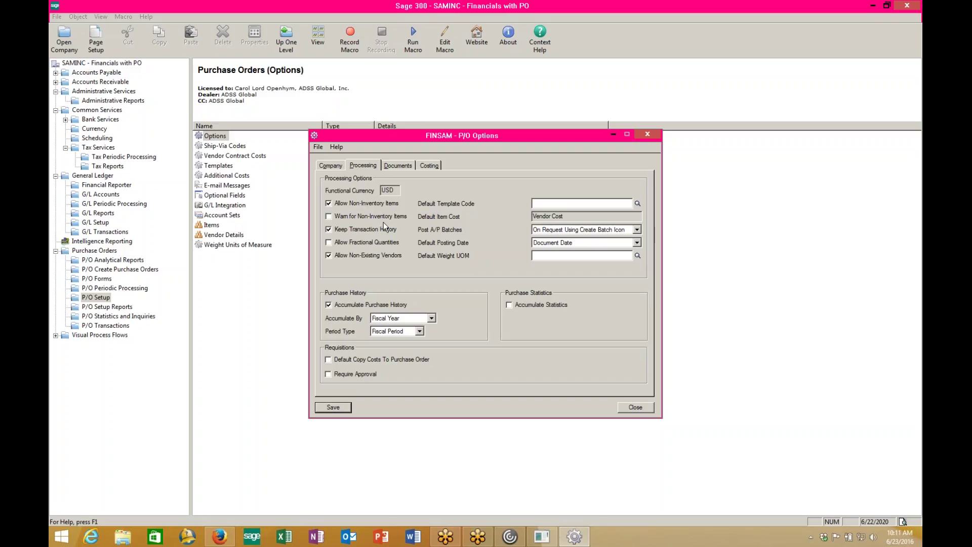
left_click(630, 408)
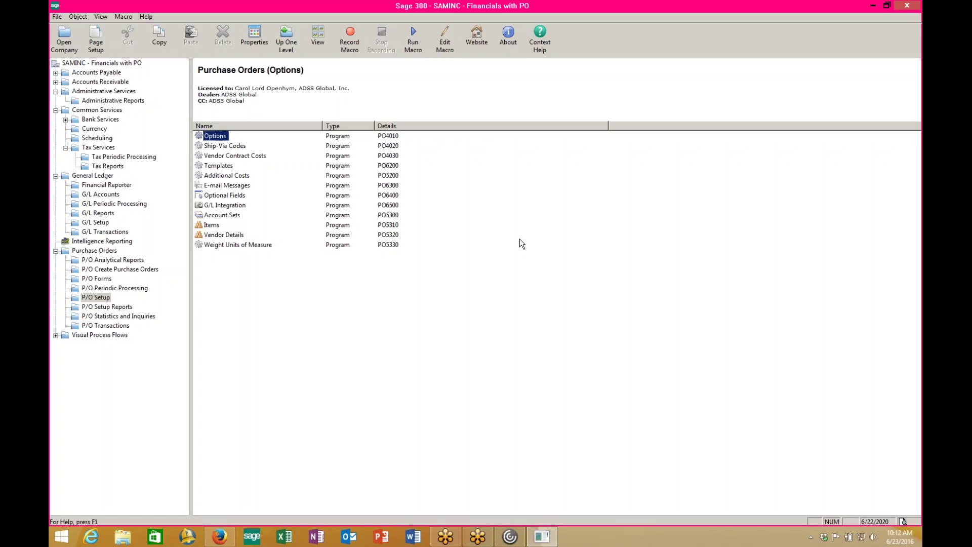
Step: Browse the purchase order account sets for Furniture & Fixtures and Office Supplies, checking their general ledger accounts
double_click(219, 215)
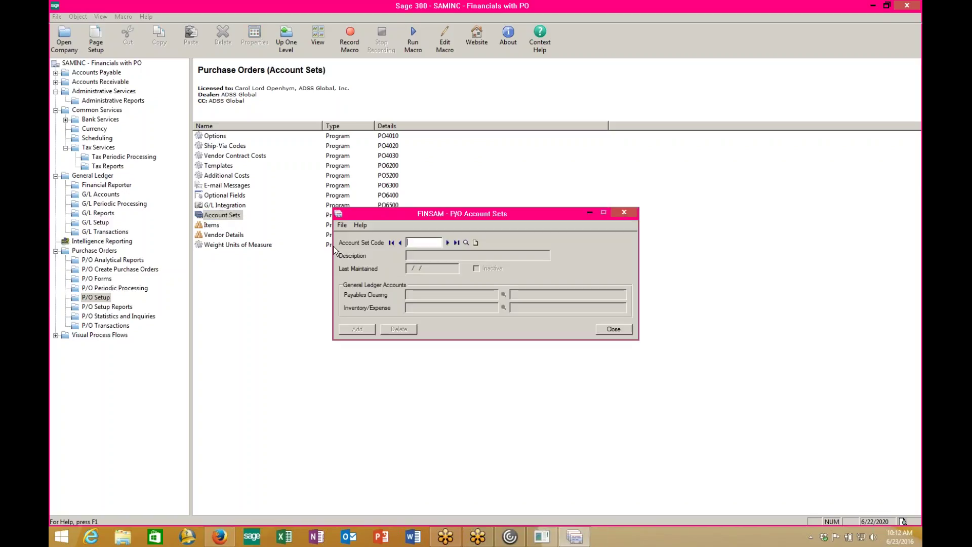
left_click(447, 243)
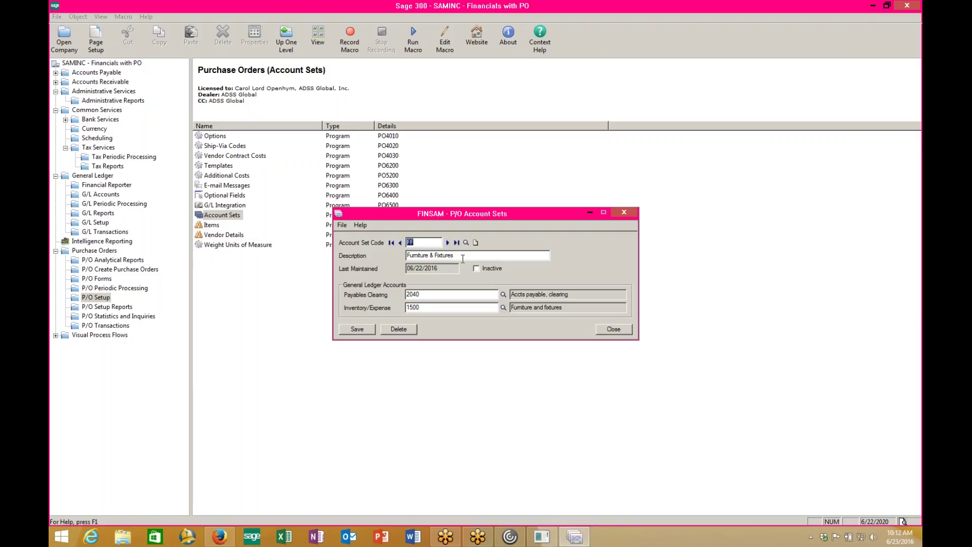
left_click(448, 243)
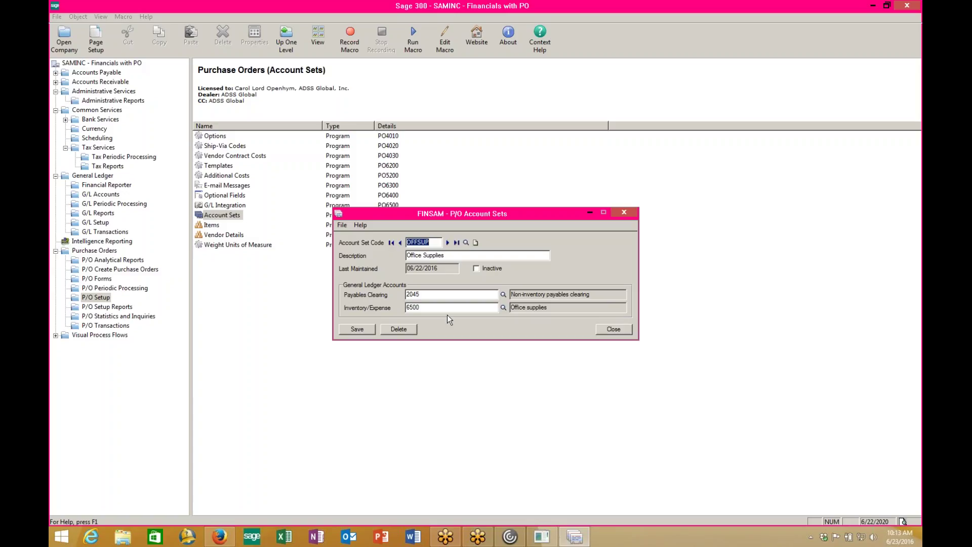
double_click(425, 307)
left_click(623, 332)
Step: Examine the LAPTOP item's setup record in Purchase Orders, including its assigned account set
double_click(214, 226)
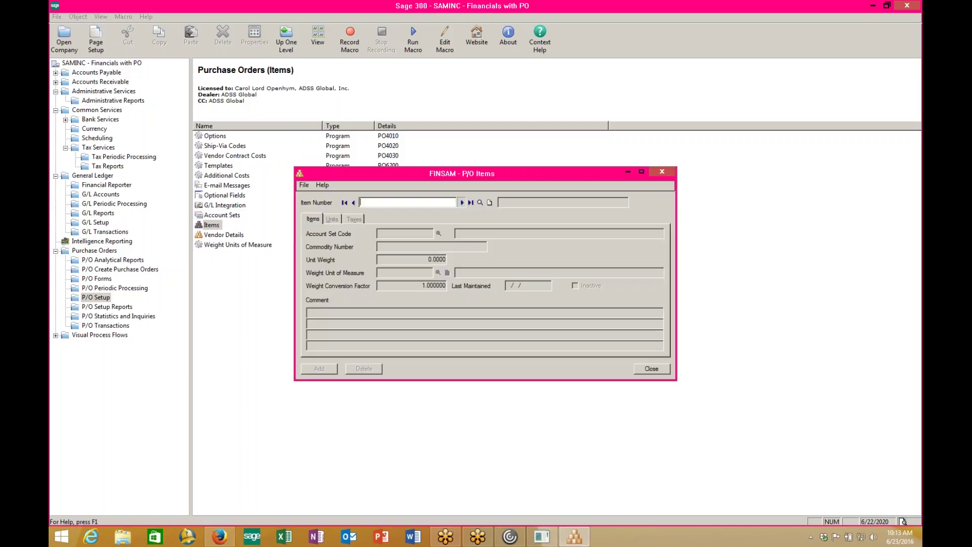
left_click(462, 203)
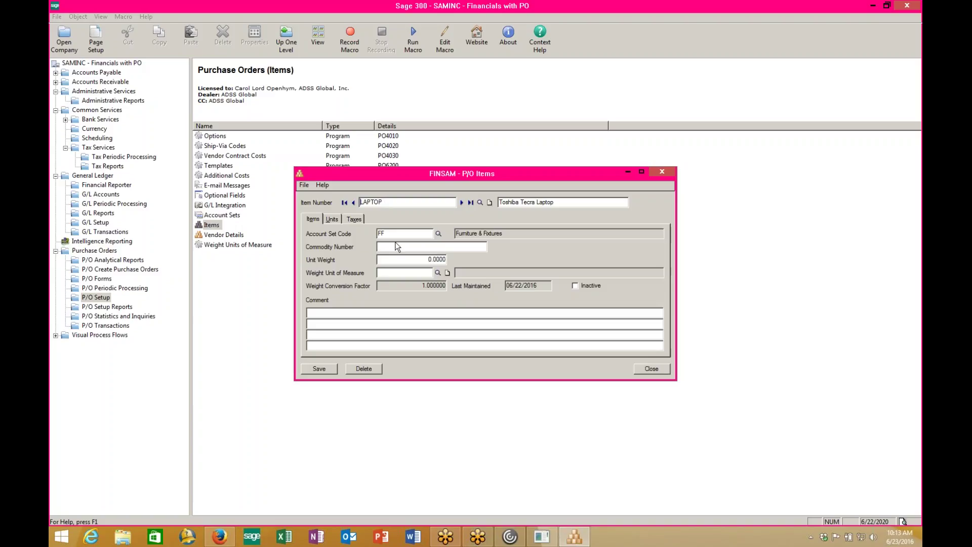
left_click(651, 369)
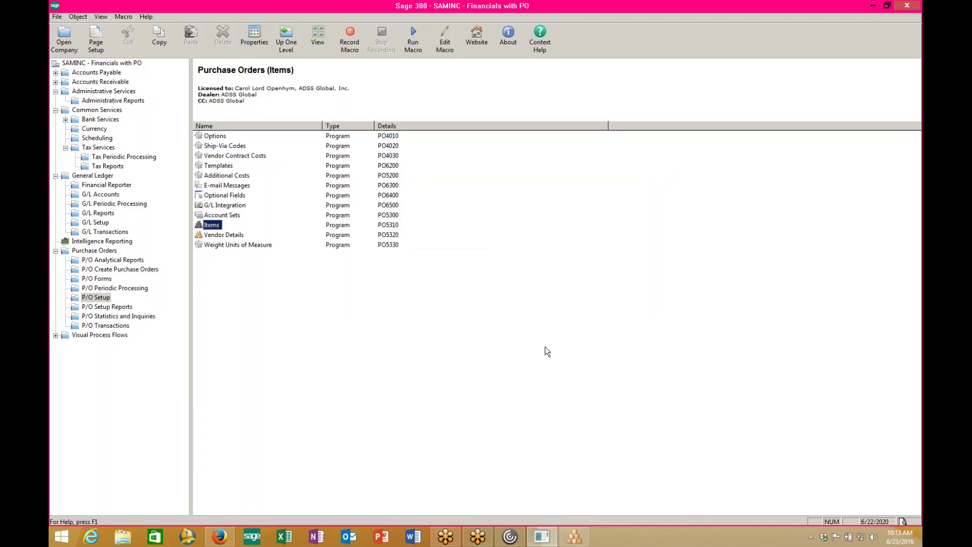
Step: Review the vendor details for the LAPTOP item, including each vendor's item number and unit cost
left_click(237, 234)
double_click(238, 234)
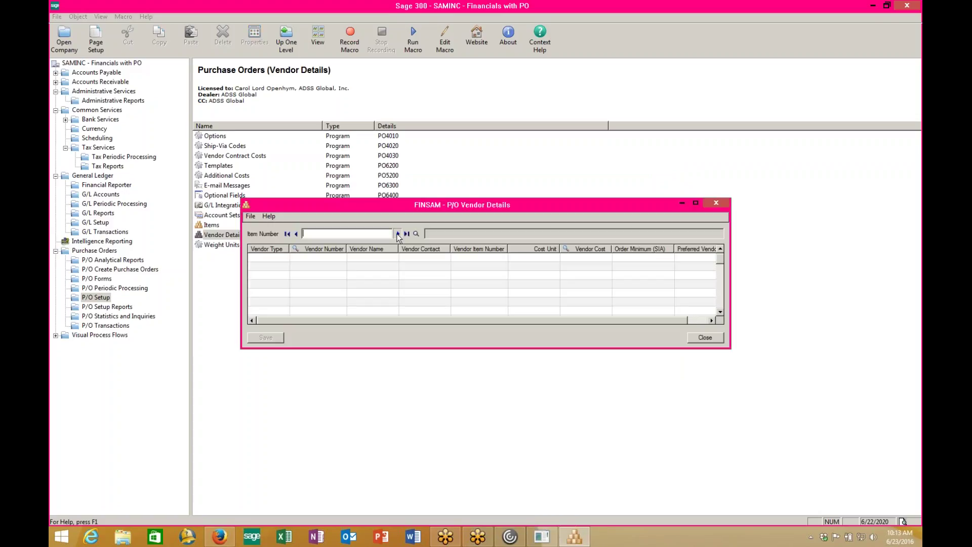
left_click(398, 234)
left_click(296, 233)
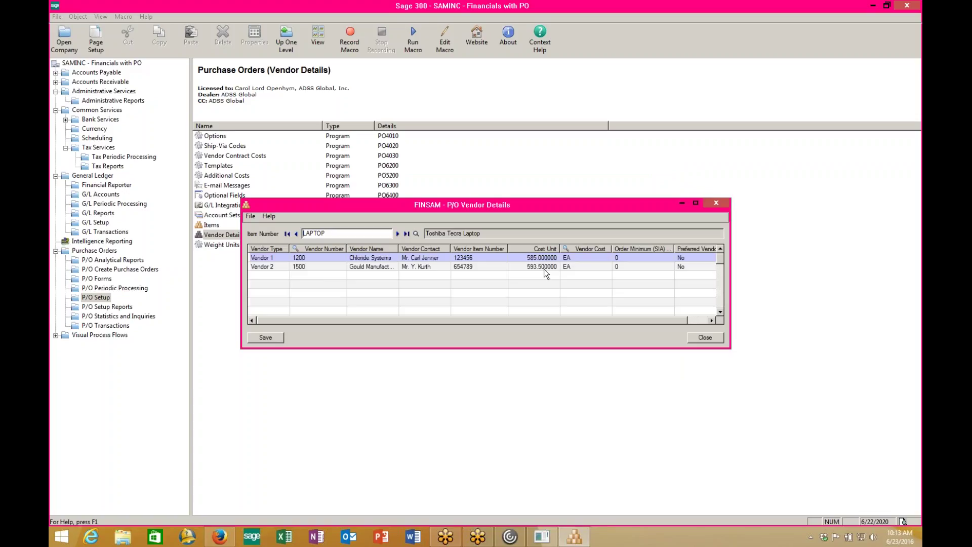
left_click(705, 337)
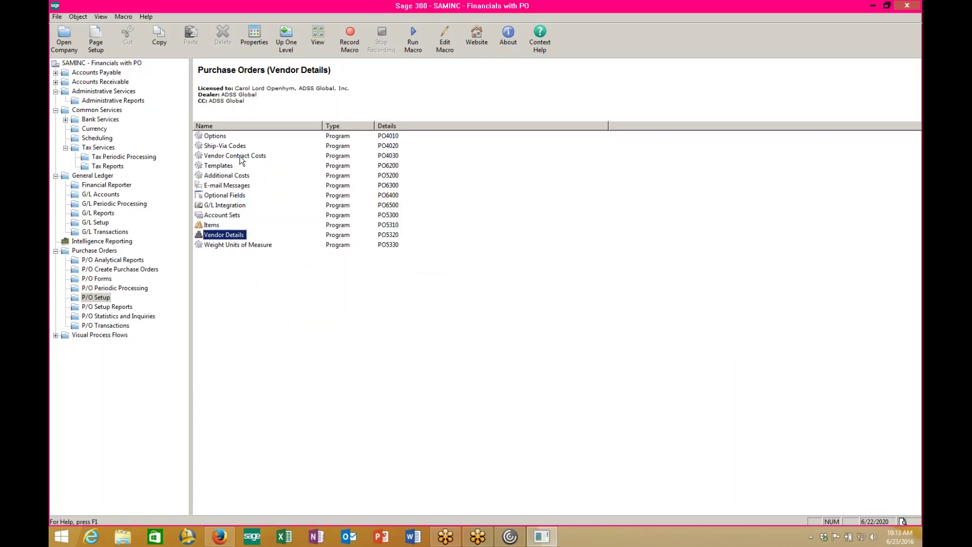
Step: Look up the LAPTOP item's vendor contract cost record for Chloride Systems and examine its costs and volume discounts
double_click(235, 155)
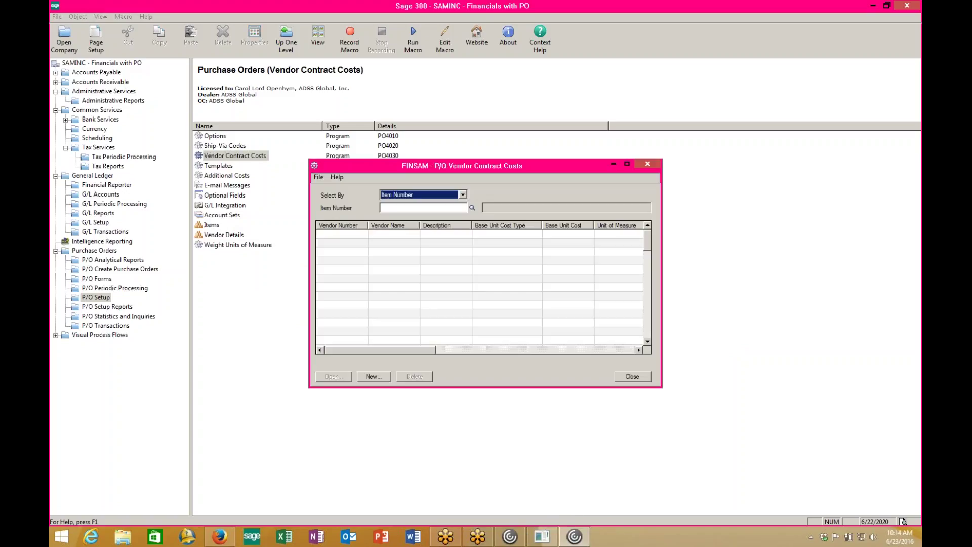
key("F5")
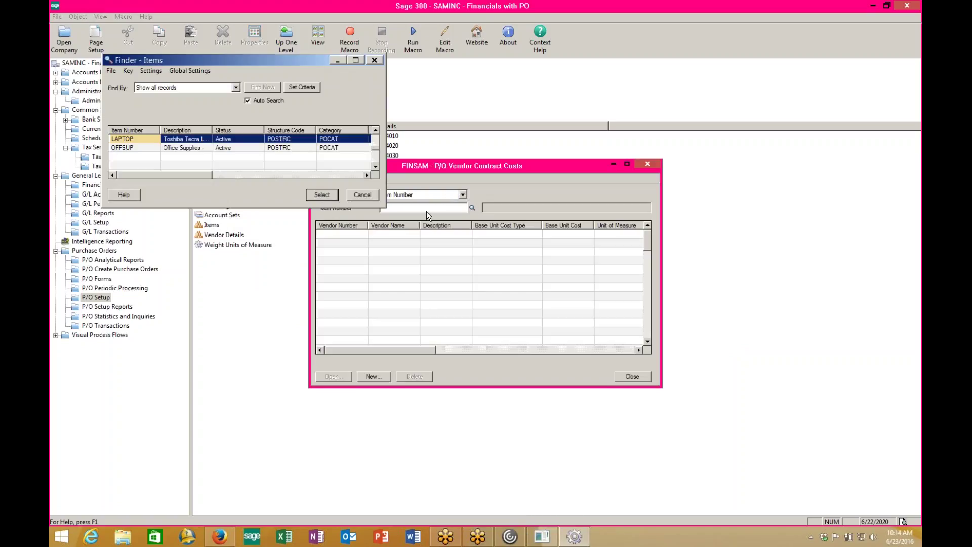
double_click(147, 141)
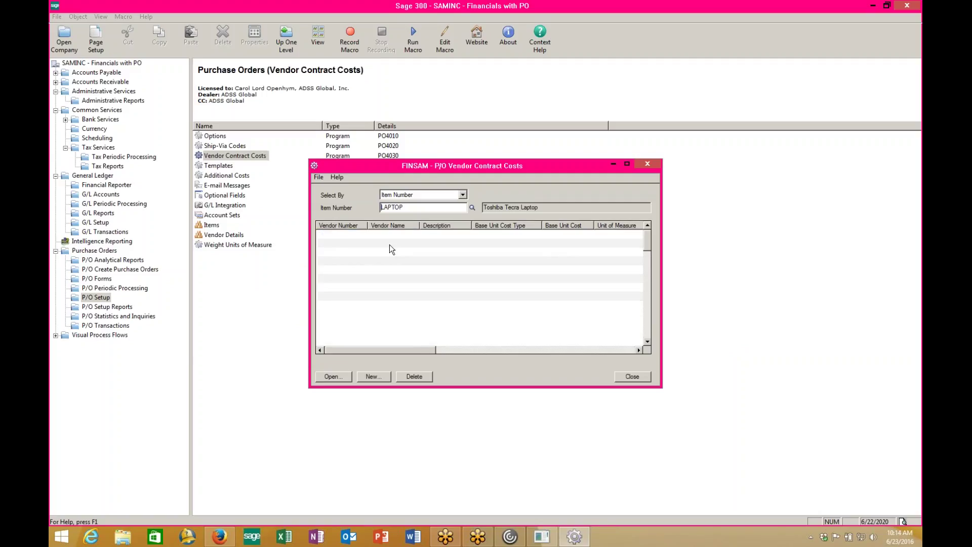
left_click(334, 377)
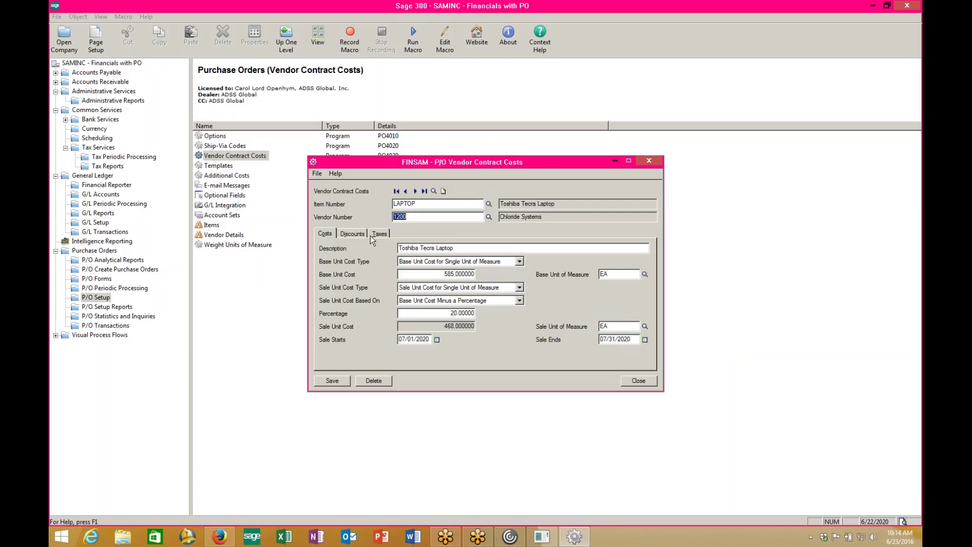
left_click(353, 234)
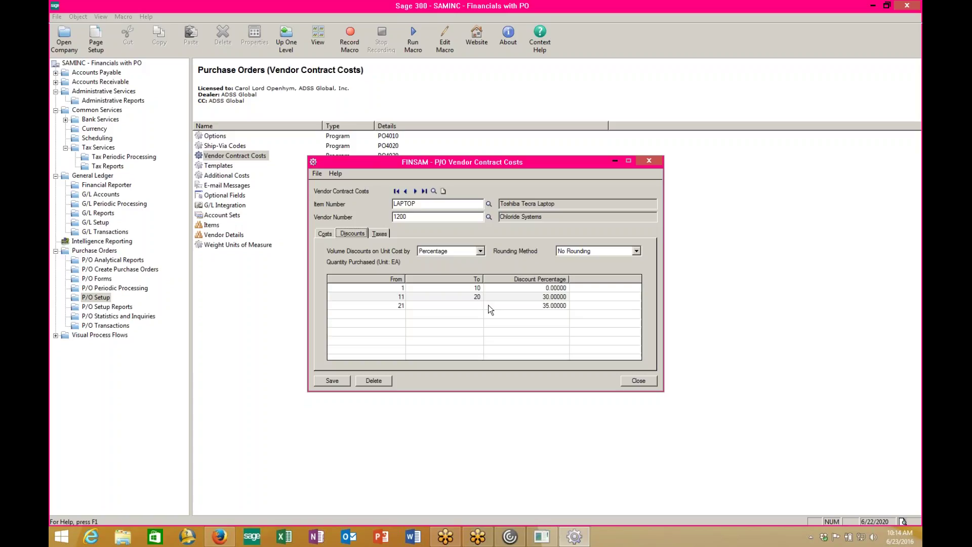
left_click(636, 383)
left_click(631, 378)
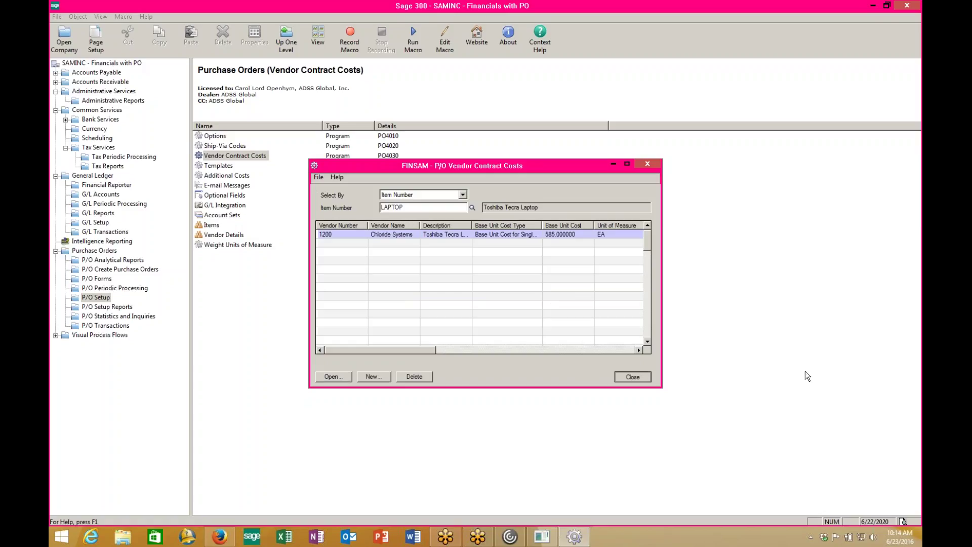
Step: Start a new purchase requisition from the P/O Transactions with Chloride Systems as the vendor
left_click(114, 250)
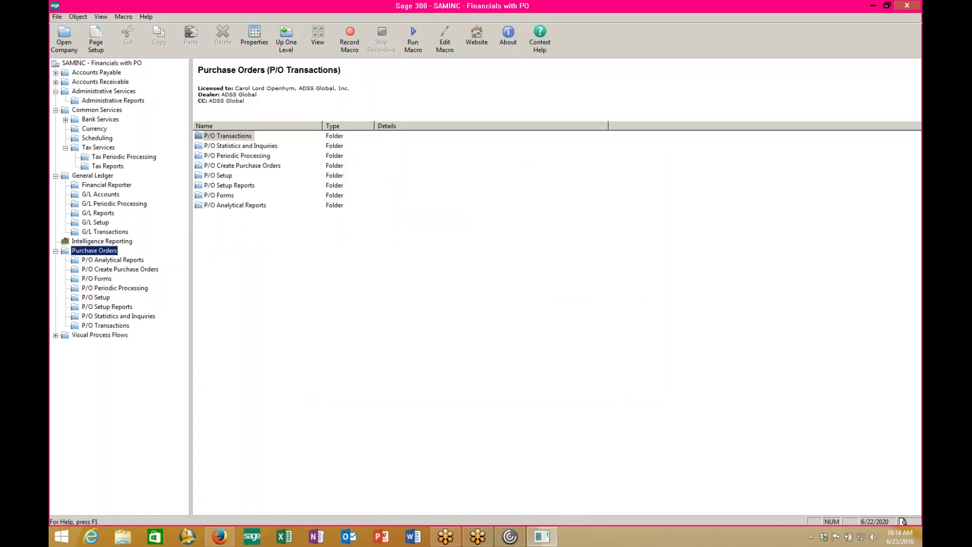
double_click(219, 135)
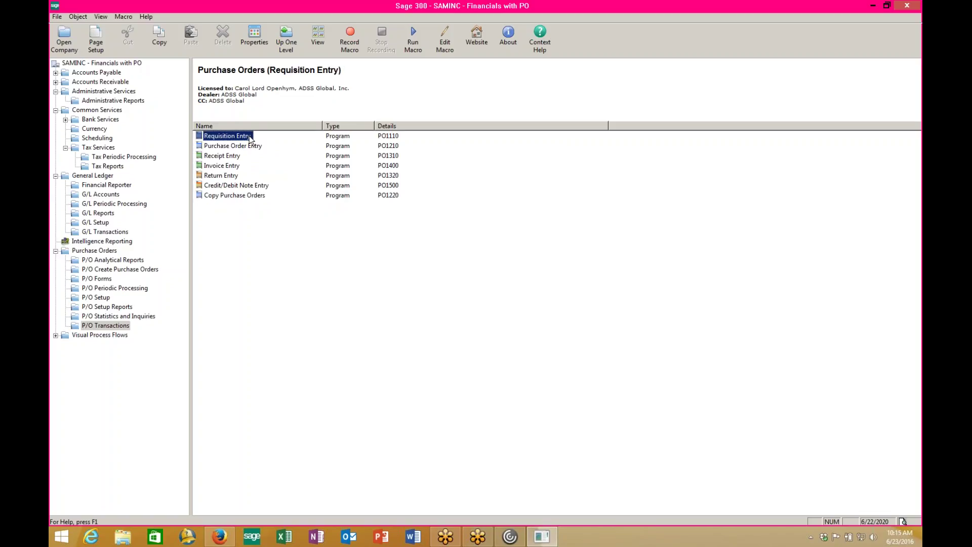
double_click(249, 136)
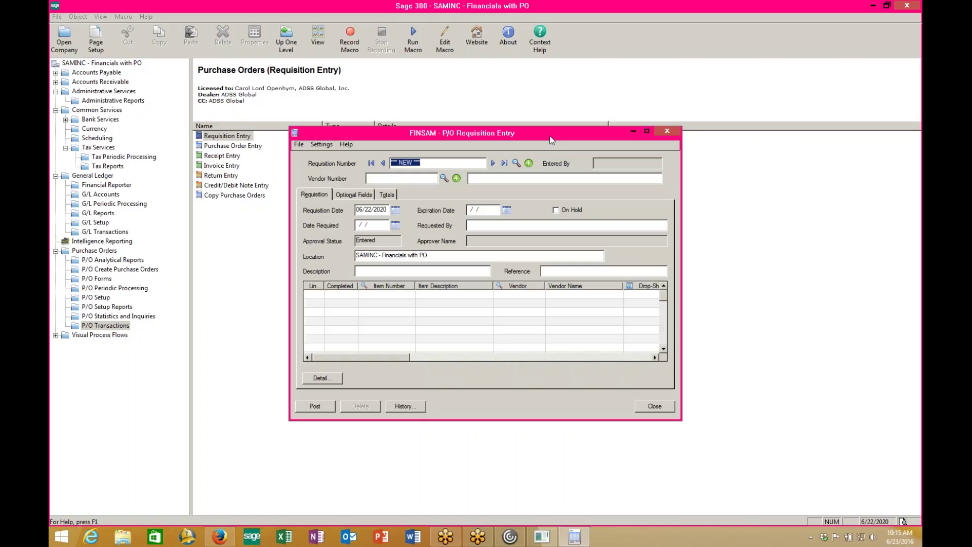
left_click(431, 181)
type("1200")
key("Tab")
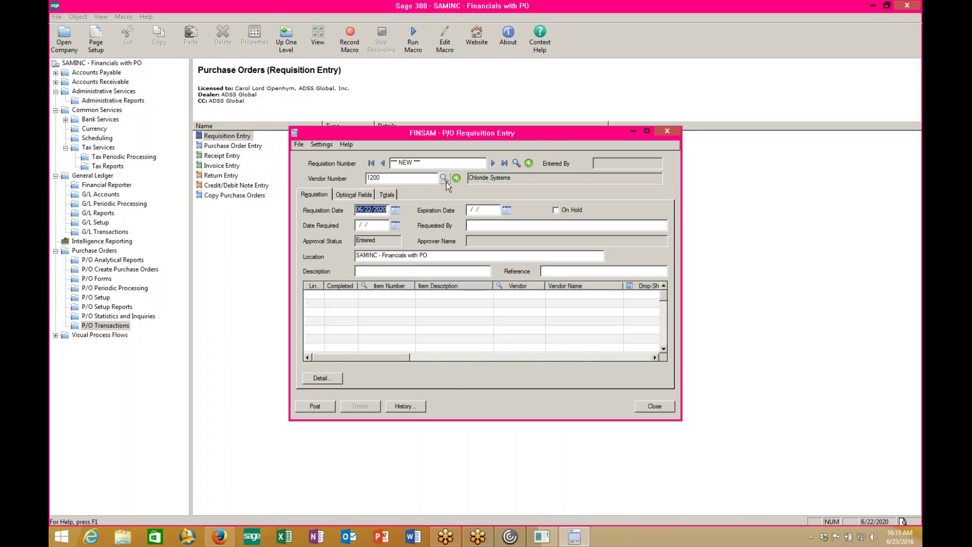
left_click(444, 179)
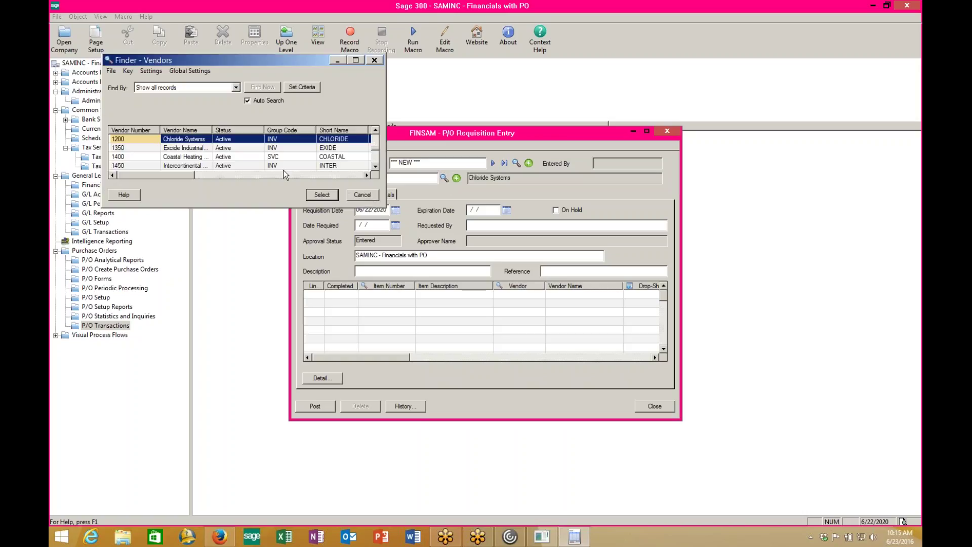
left_click(366, 195)
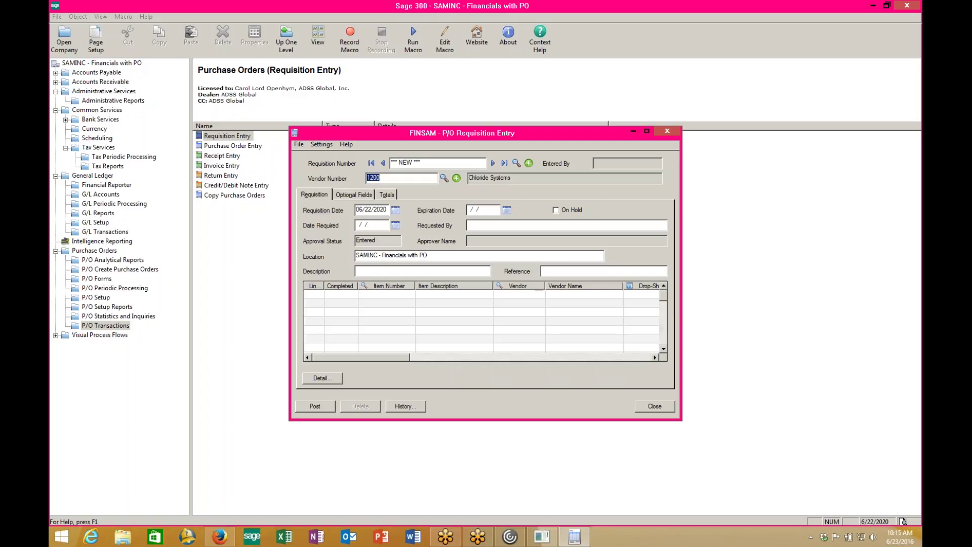
Step: Enter "order of new server" as the requisition's description and begin its first detail line
left_click(369, 221)
type("order of new server")
key("Tab")
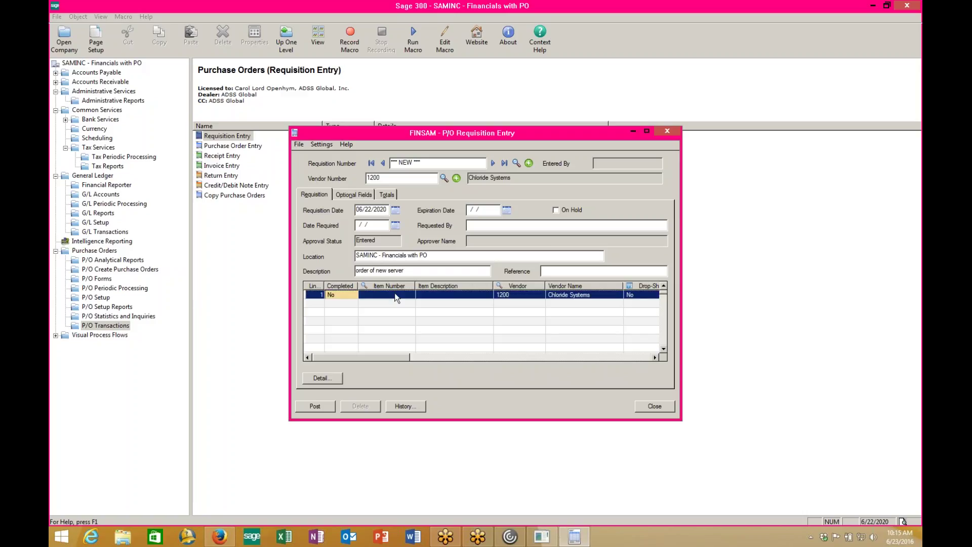
Step: Open the first line's item details and choose LAPTOP (Toshiba Tecra Laptop) as the item
key("F9")
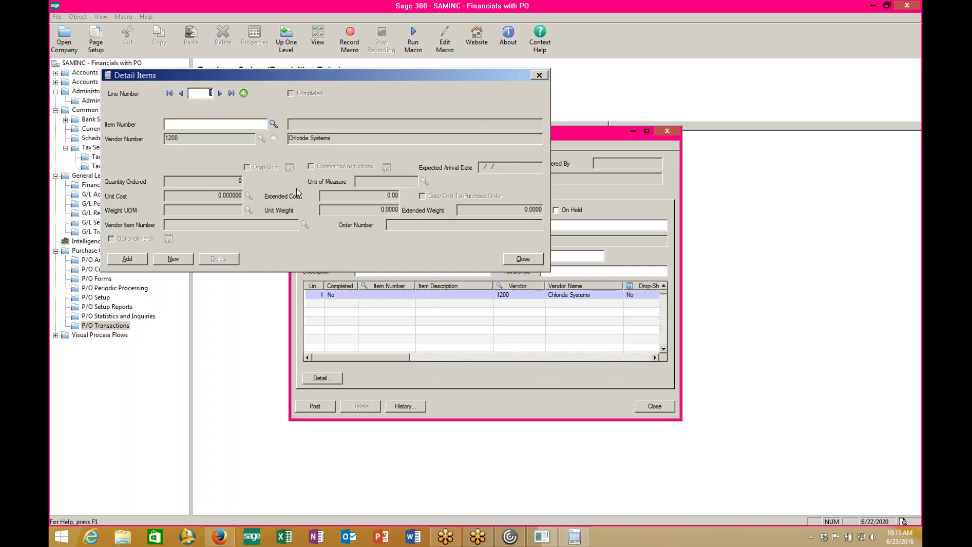
key("Tab")
left_click(274, 125)
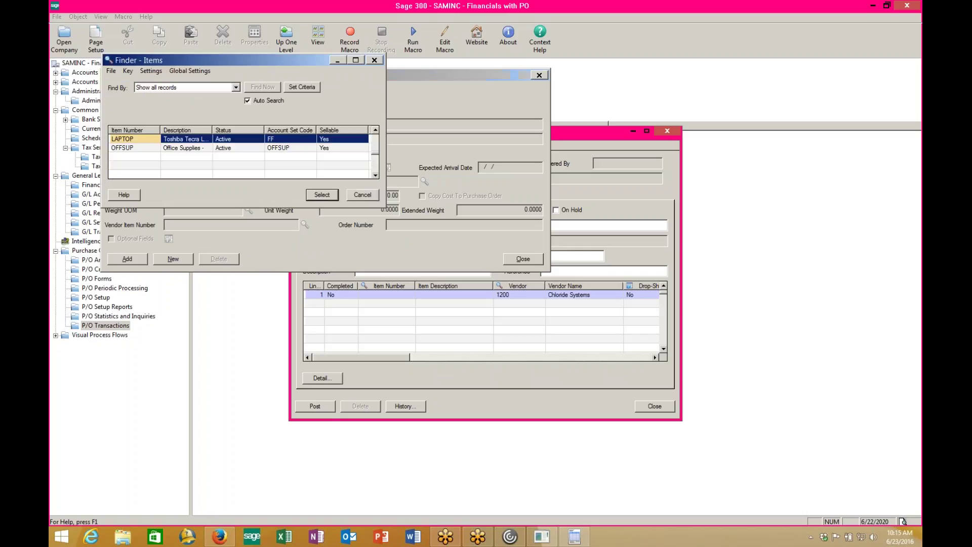
left_click(192, 139)
double_click(192, 138)
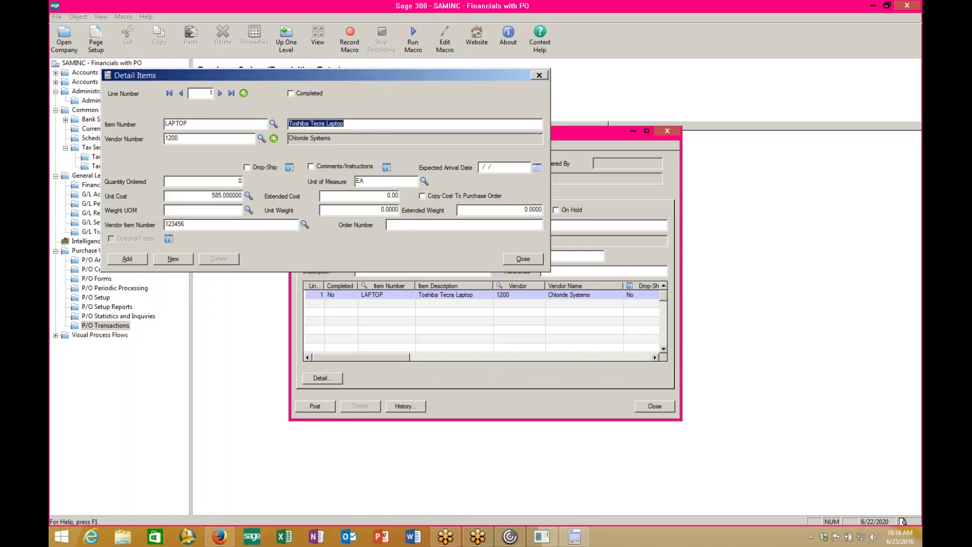
Step: Set the laptop line's quantity ordered to 2 and unit cost to 575, and add the line to the requisition
left_click(224, 181)
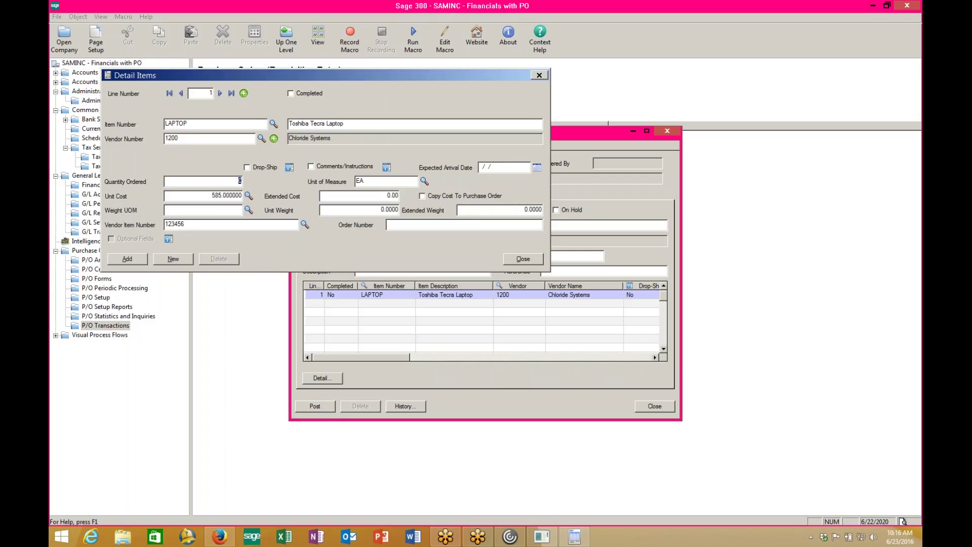
type("2")
key("Tab")
key("Tab")
type("575")
key("Tab")
left_click(139, 260)
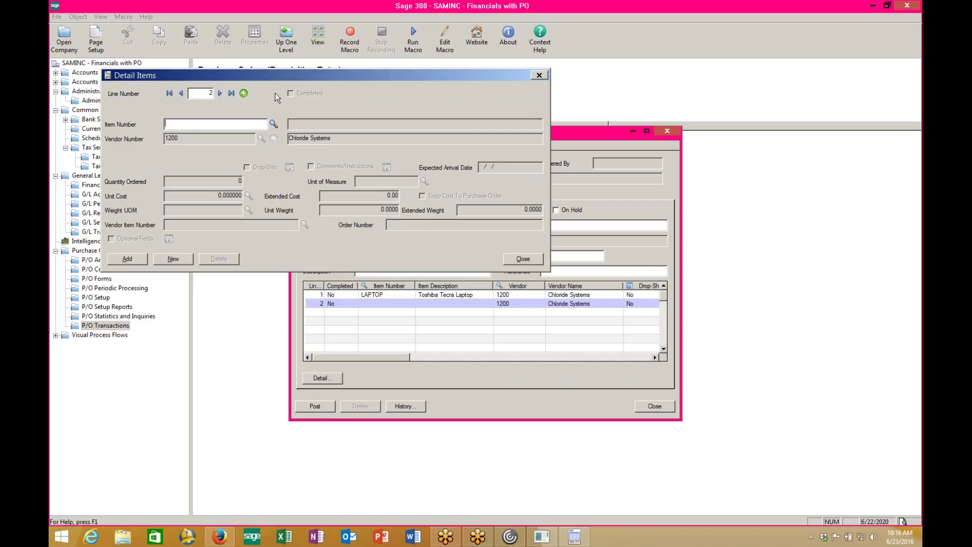
Step: Enter non-inventory item NA on the second requisition line with the description "New Server for Neptune3"
type("NA")
key("Tab")
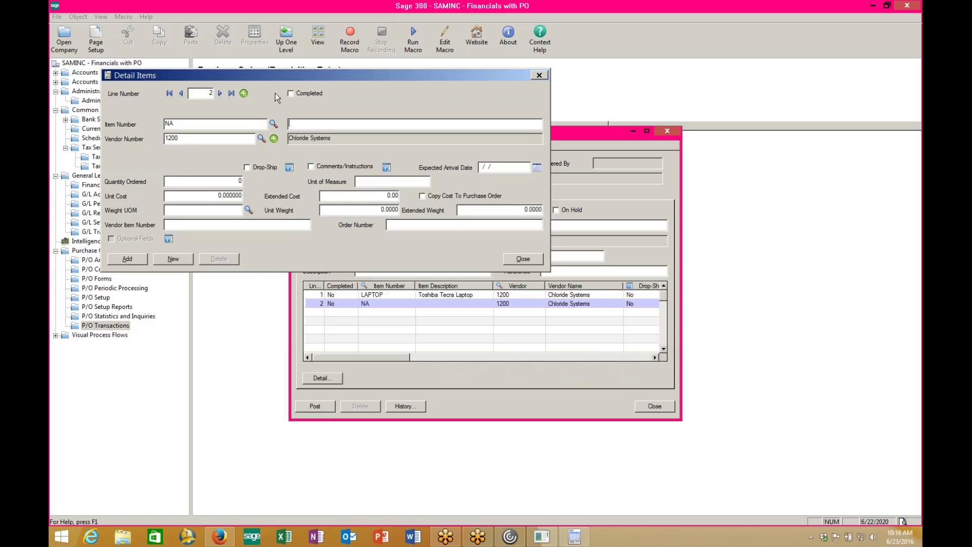
type("New S")
type("erver for ")
type("Neptune")
type("2")
key("Tab")
key("Tab")
key("Tab")
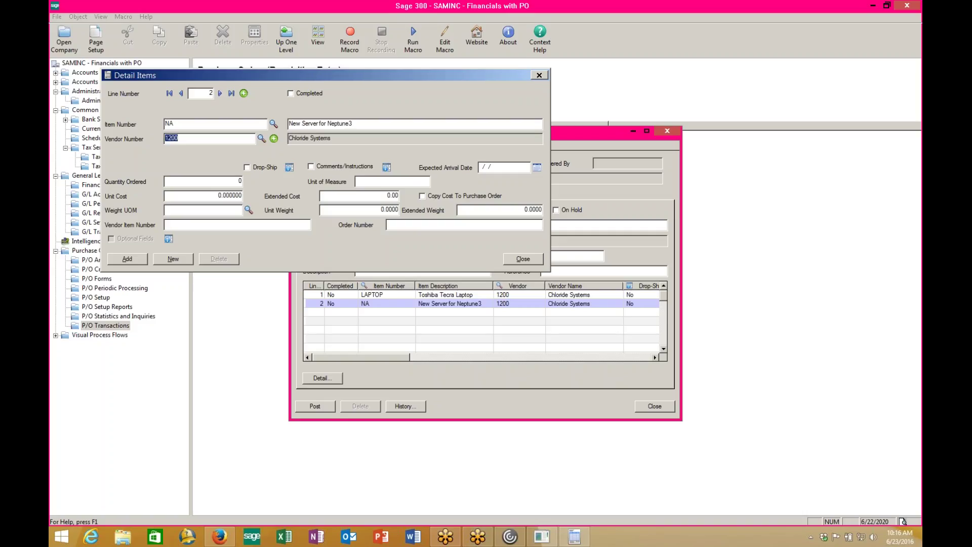
Step: Complete the server line with unit of measure EA, unit cost 5000 and vendor item number 654789-a, then add it and close the item details
key("Tab")
key("Tab")
type("EA")
key("Tab")
type("5000")
key("Tab")
left_click(217, 225)
type("654789-a")
left_click(141, 259)
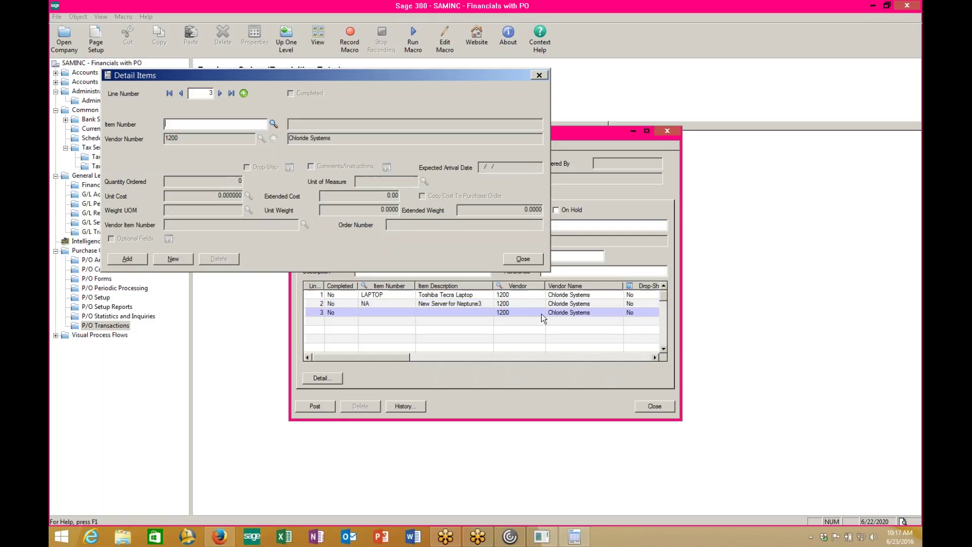
left_click(521, 258)
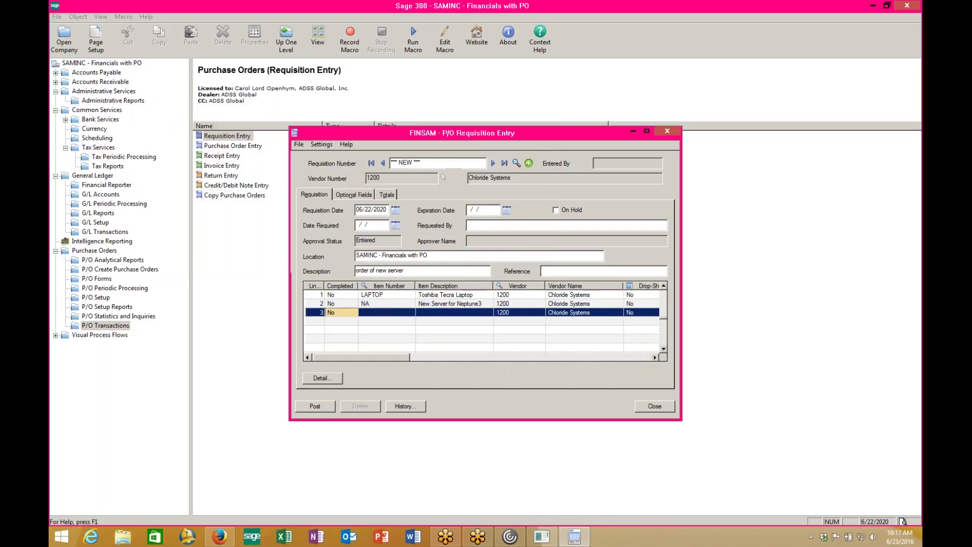
left_click(478, 303)
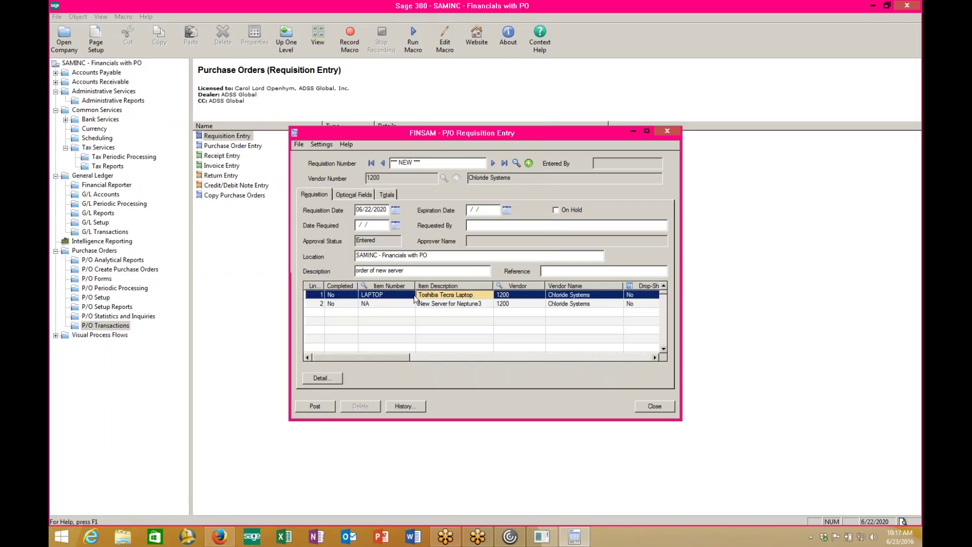
Step: Post the requisition and preview its printed form, then close the preview and the requisition entry
left_click(476, 305)
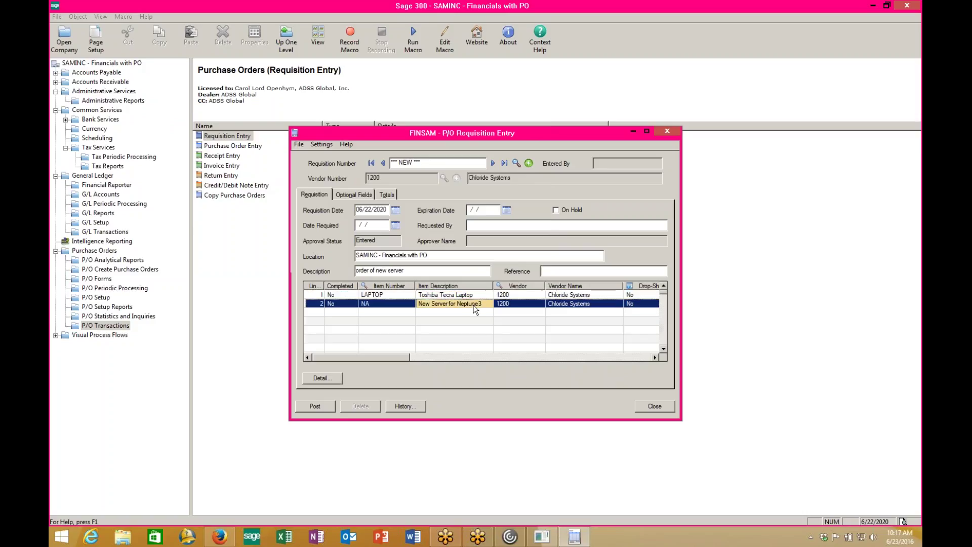
left_click(313, 408)
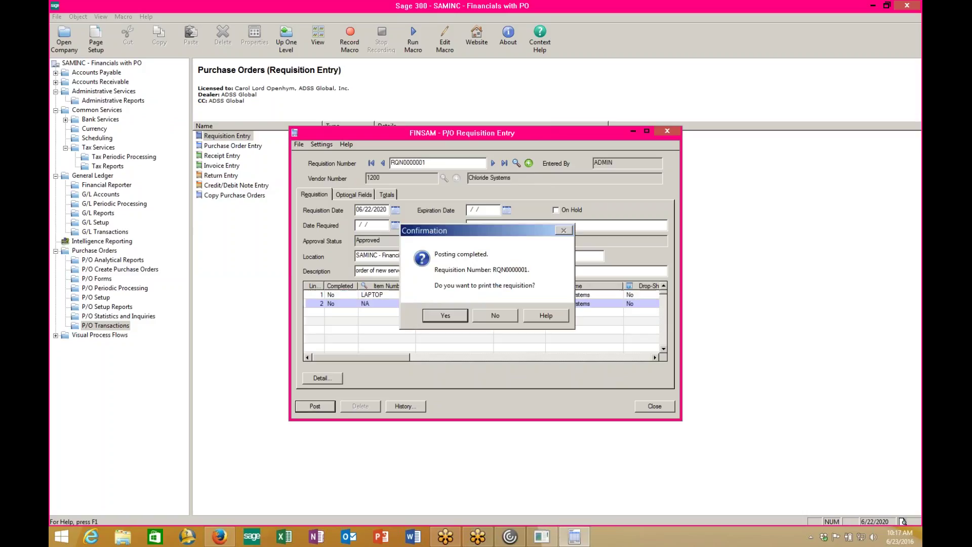
left_click(445, 316)
left_click(416, 315)
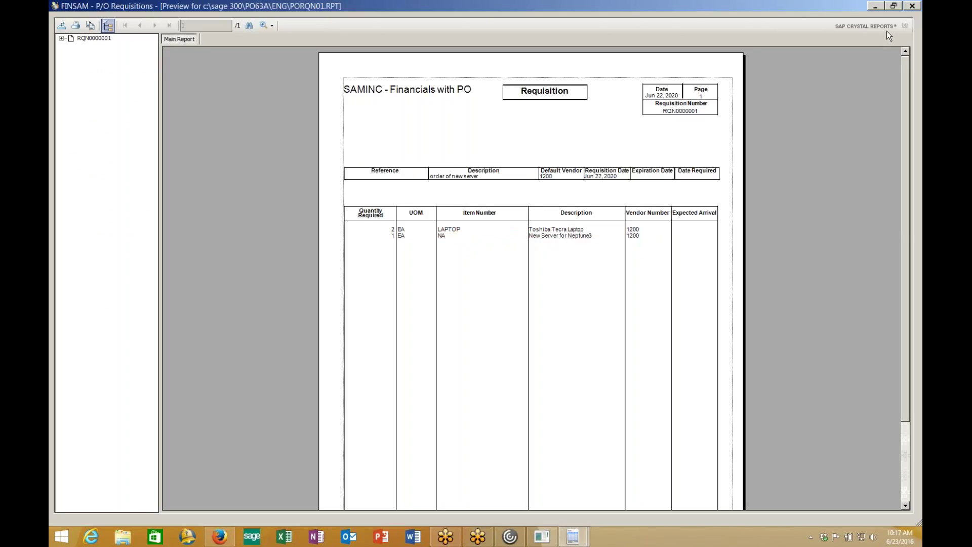
left_click(907, 6)
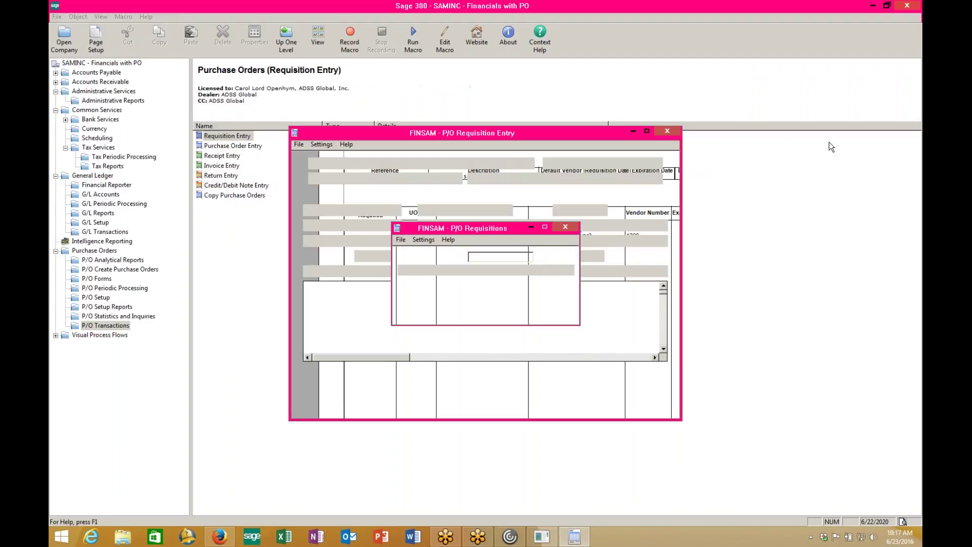
left_click(555, 314)
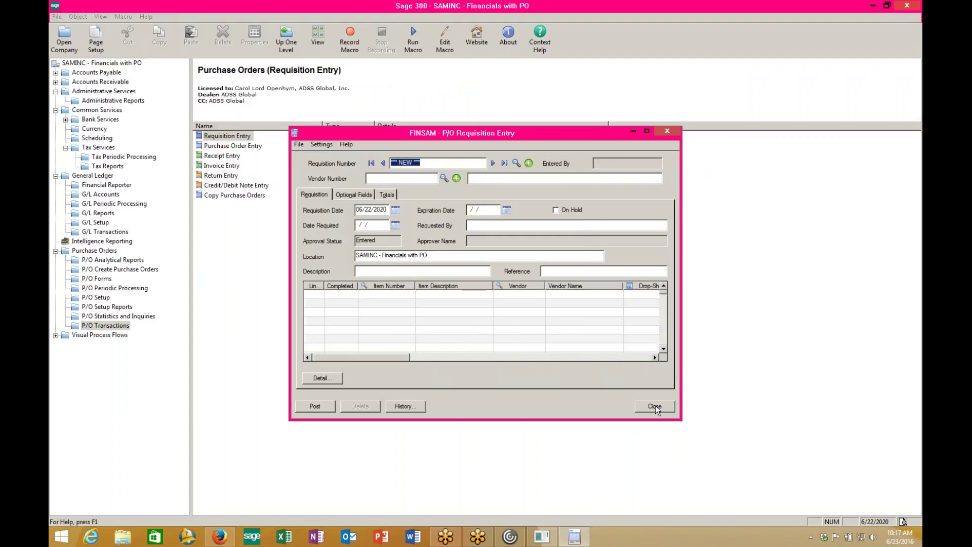
left_click(655, 406)
Step: Start a new purchase order for vendor 1200 (Chloride Systems) in Purchase Order Entry
left_click(257, 147)
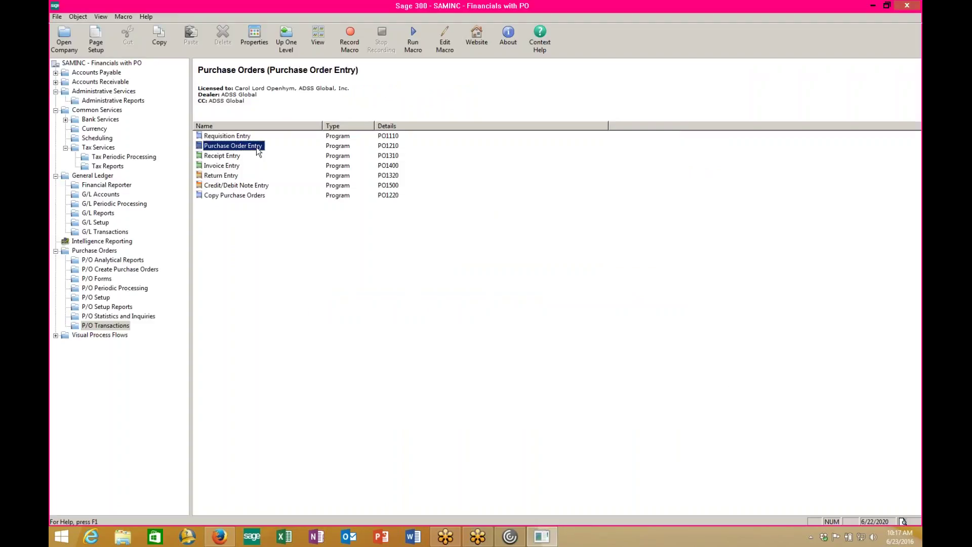
double_click(258, 147)
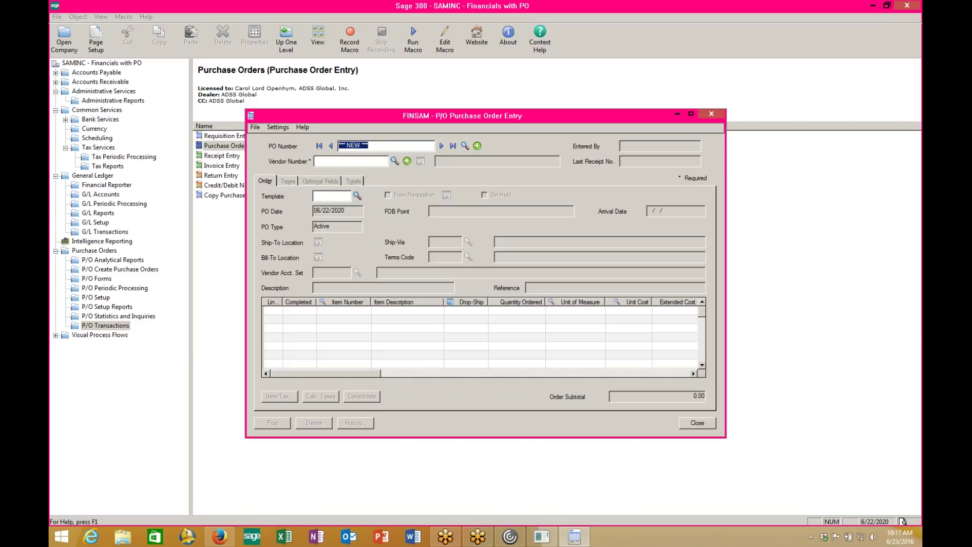
key("Tab")
type("1200")
key("Tab")
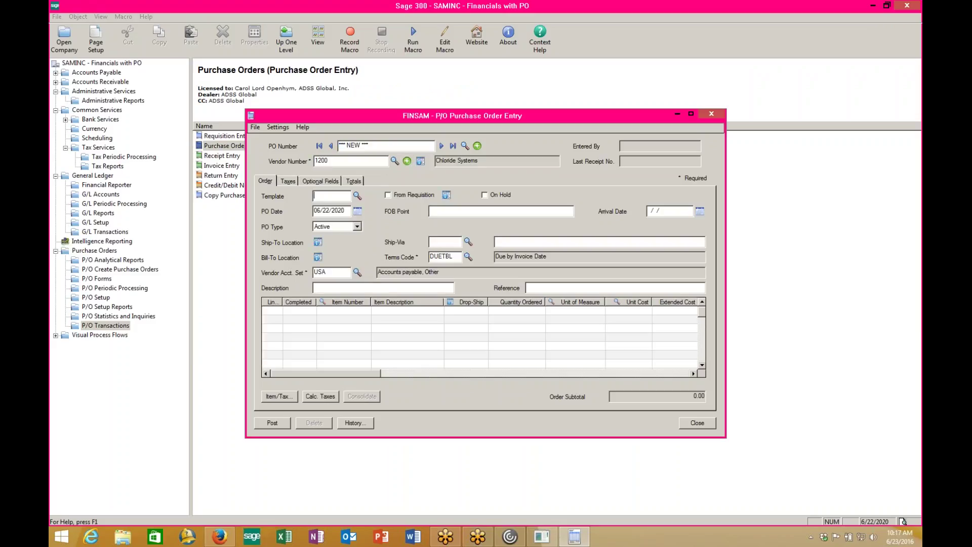
Step: Mark the new purchase order as From Requisition and view the Create PO from Requisition list
left_click(388, 196)
key("Tab")
left_click(446, 195)
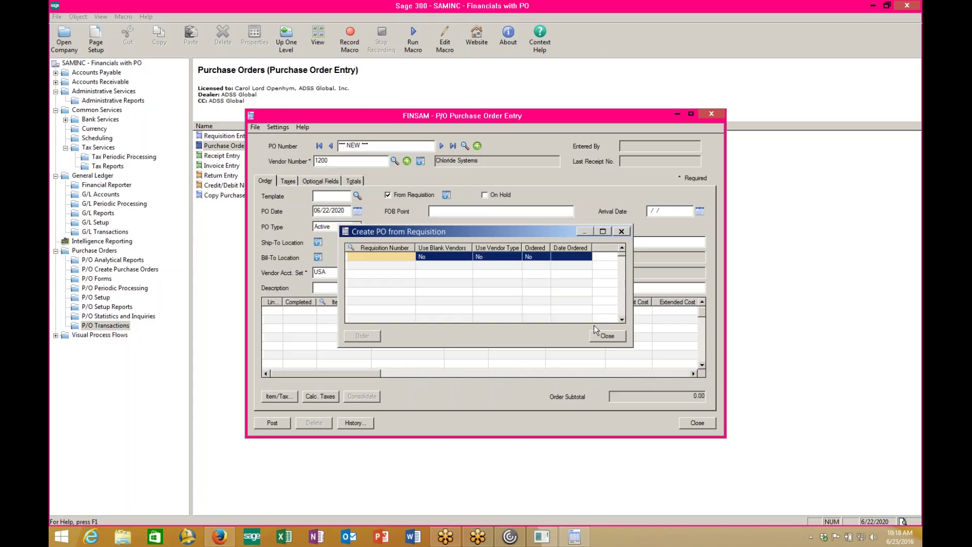
left_click(623, 335)
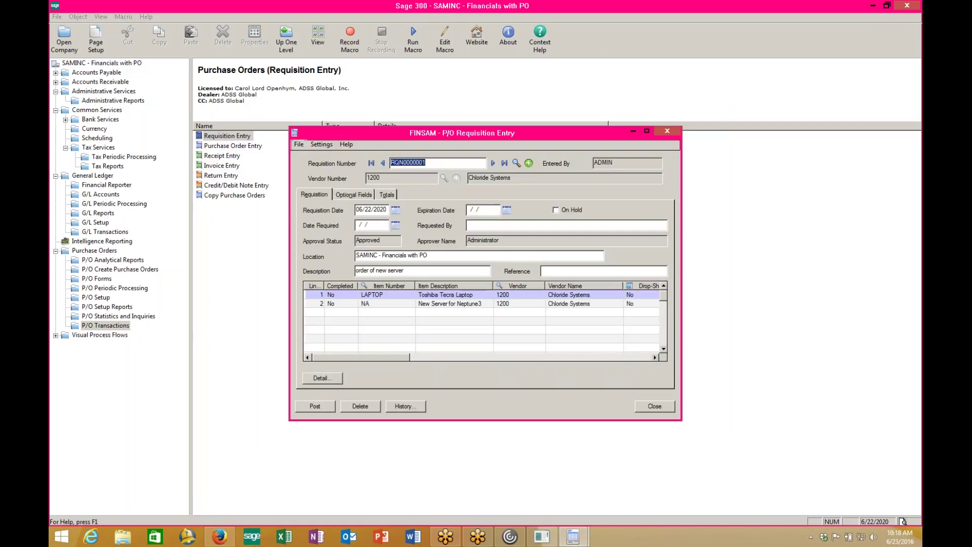
Step: Return to the purchase order entry and look up the existing purchase orders
double_click(255, 145)
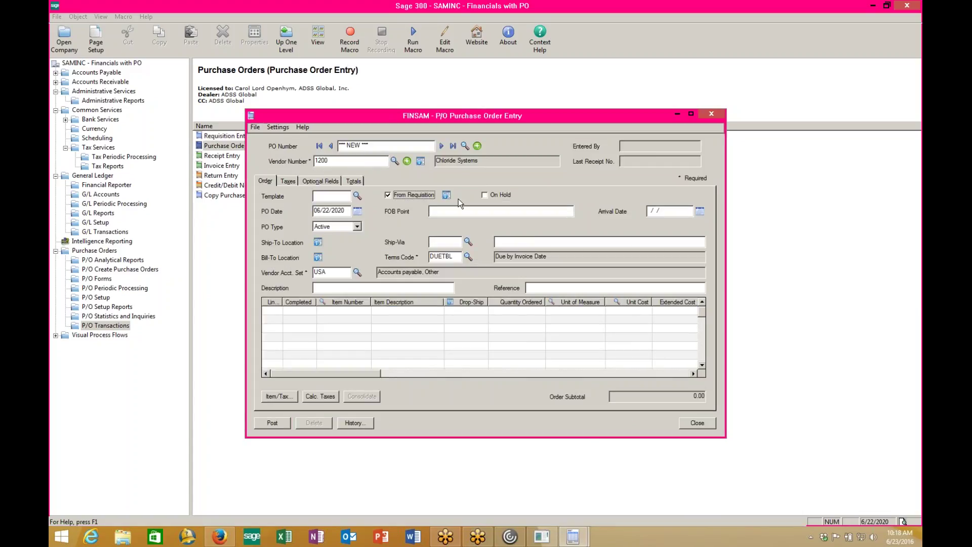
left_click(464, 146)
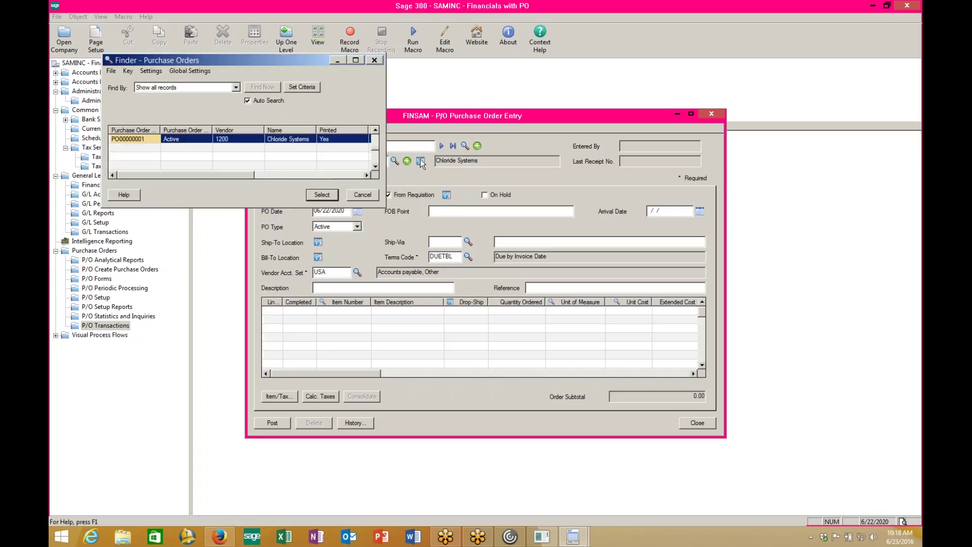
key("Escape")
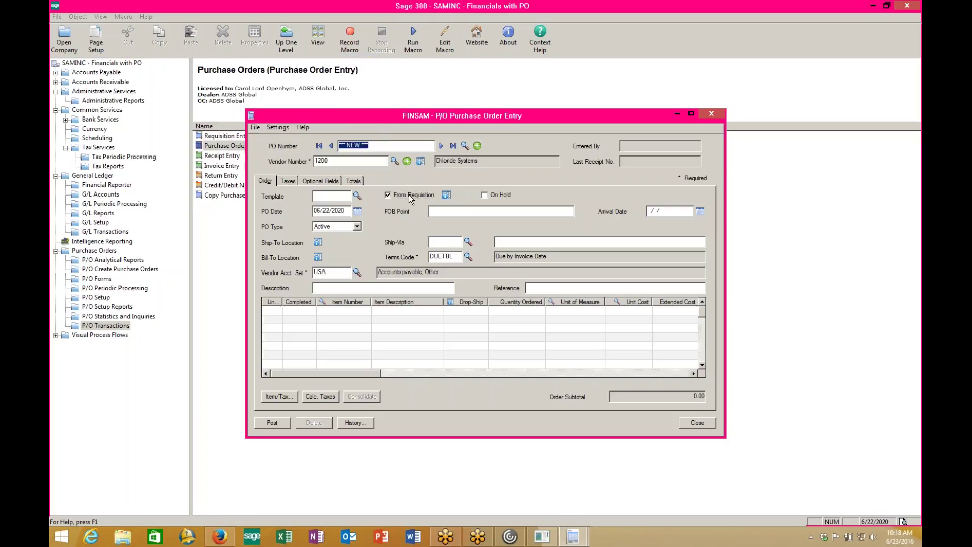
Step: Choose the posted requisition as the source in Create PO from Requisition, leaving Use Blank Vendors and Use Vendor Type at No
left_click(446, 194)
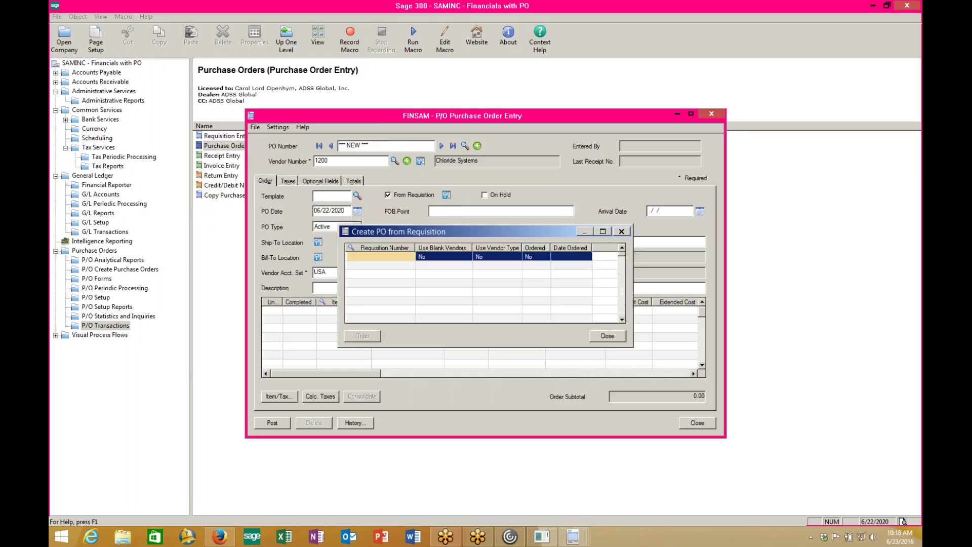
left_click(444, 256)
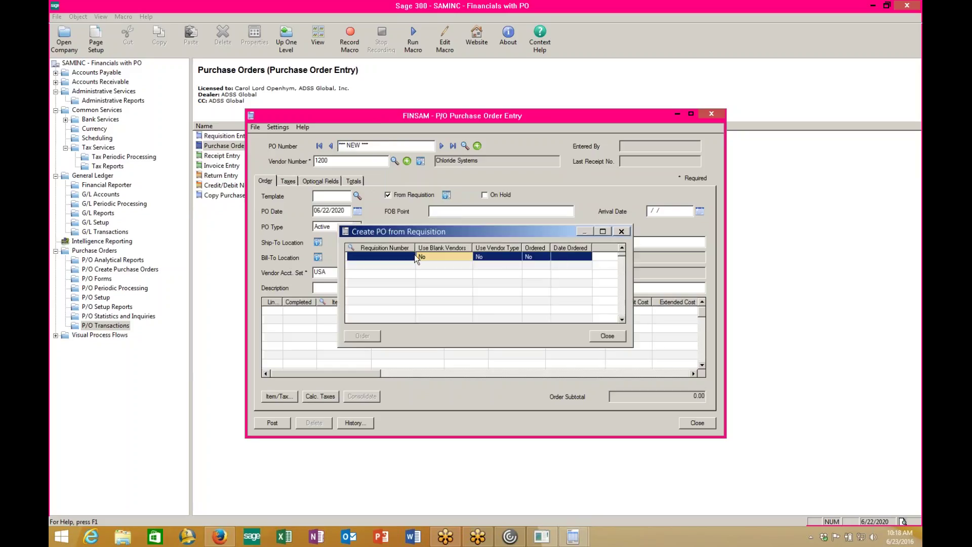
left_click(412, 256)
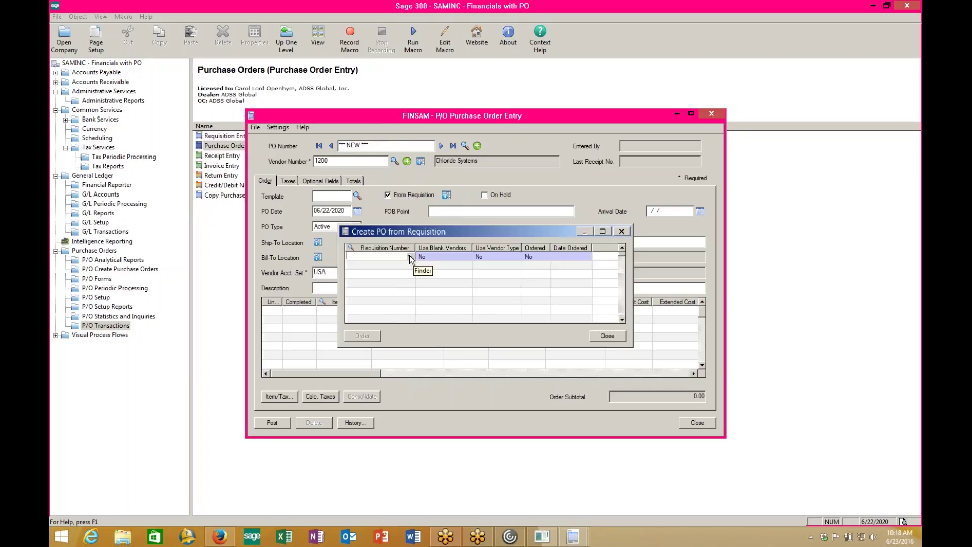
key("F5")
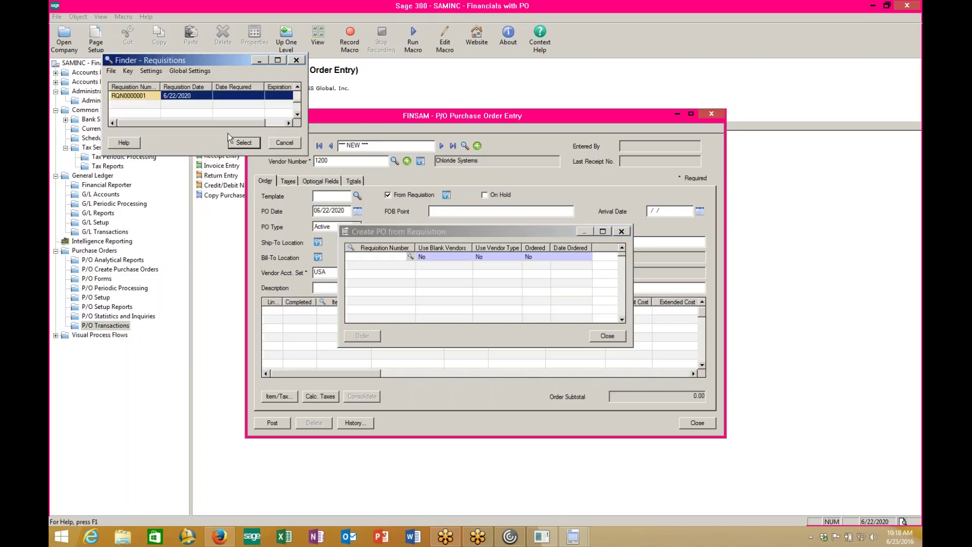
double_click(147, 95)
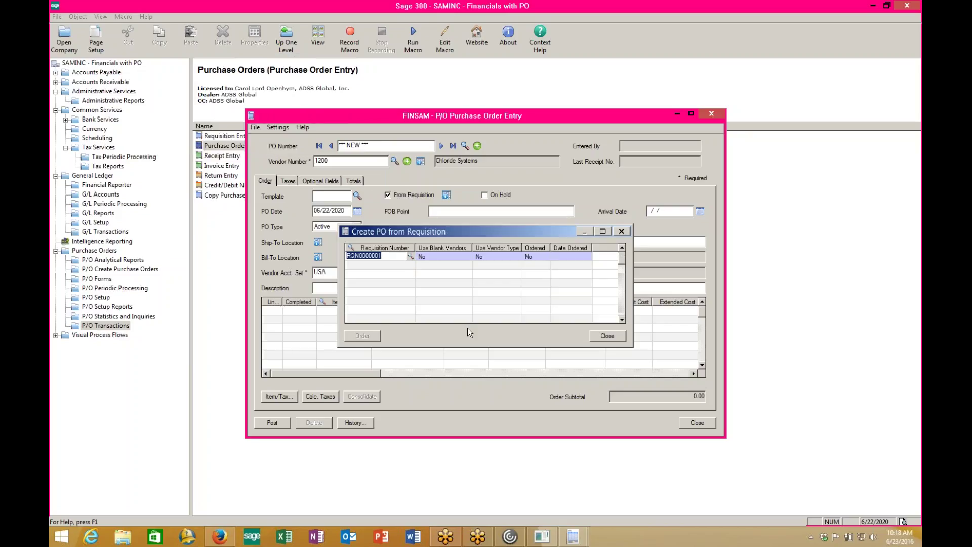
key("Tab")
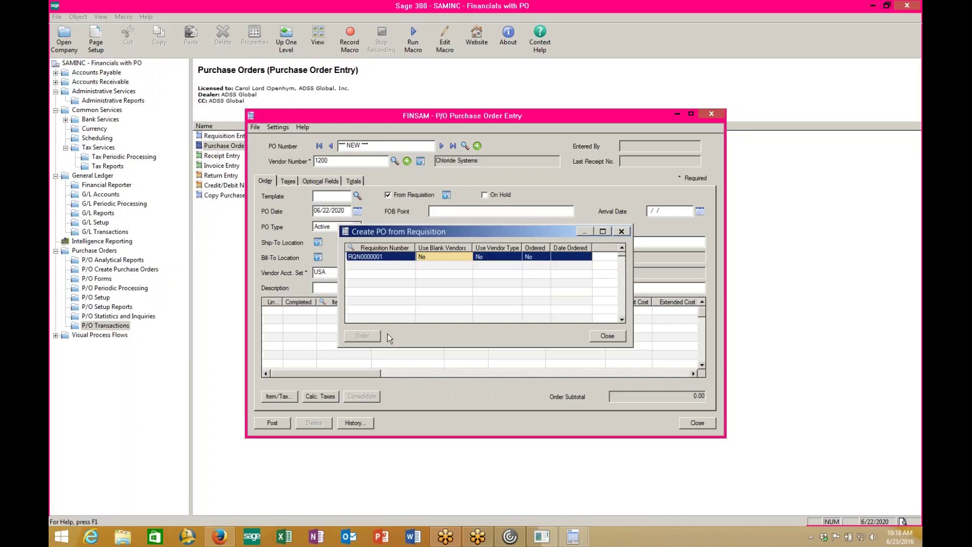
left_click(607, 337)
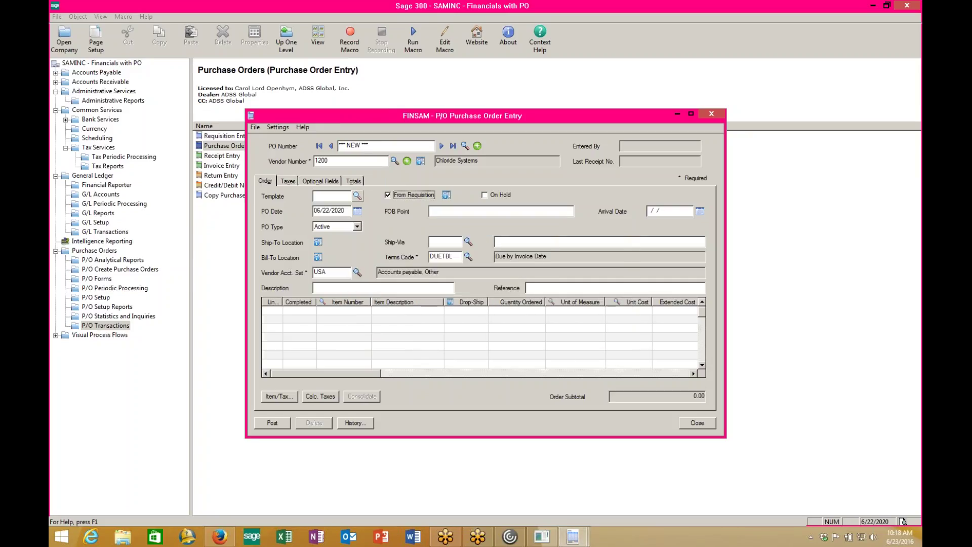
Step: Reopen the Create PO from Requisition list and widen its window to check the Date Ordered column
left_click(445, 195)
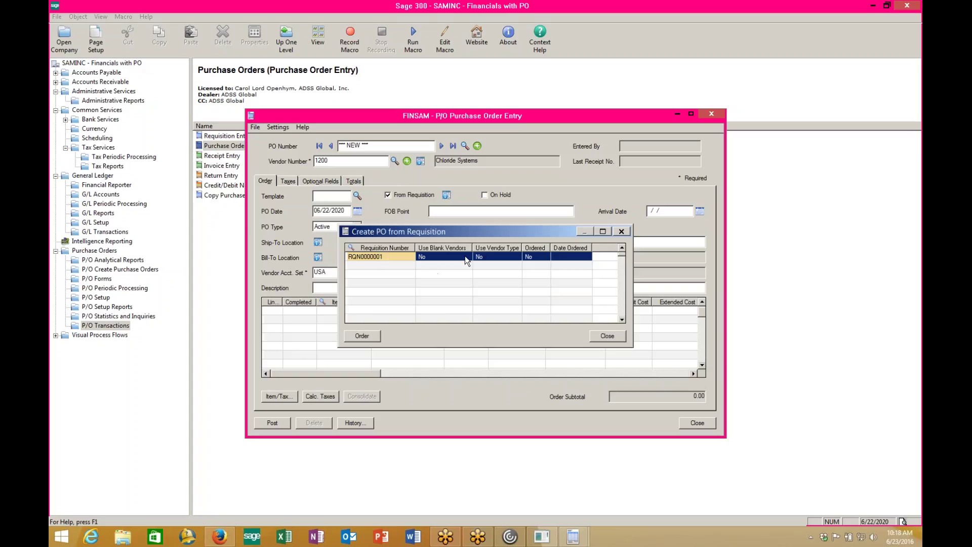
left_click(577, 257)
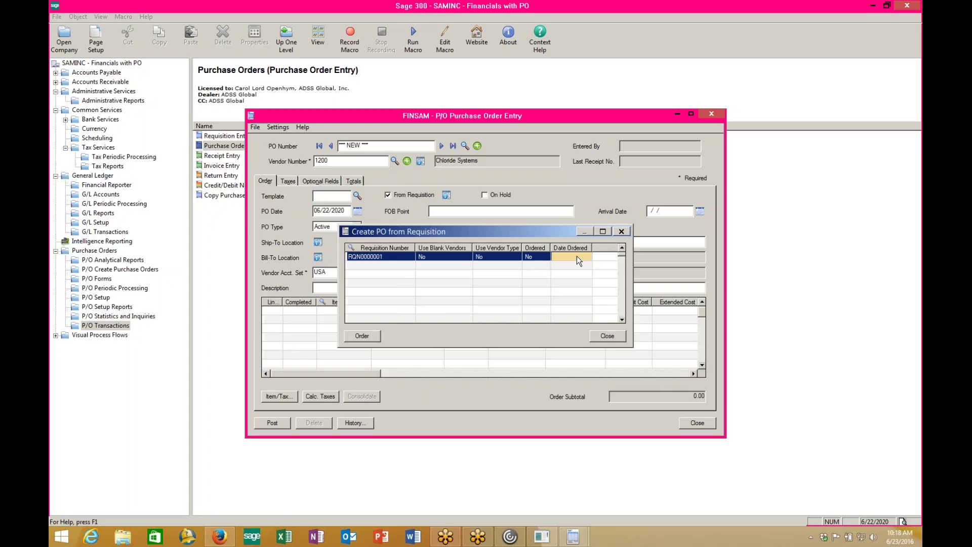
left_click_drag(632, 299, 788, 300)
Step: Check the posted requisition's header and lines in Requisition Entry, dismissing and closing the SlimCleaner Plus scan prompt
left_click(241, 136)
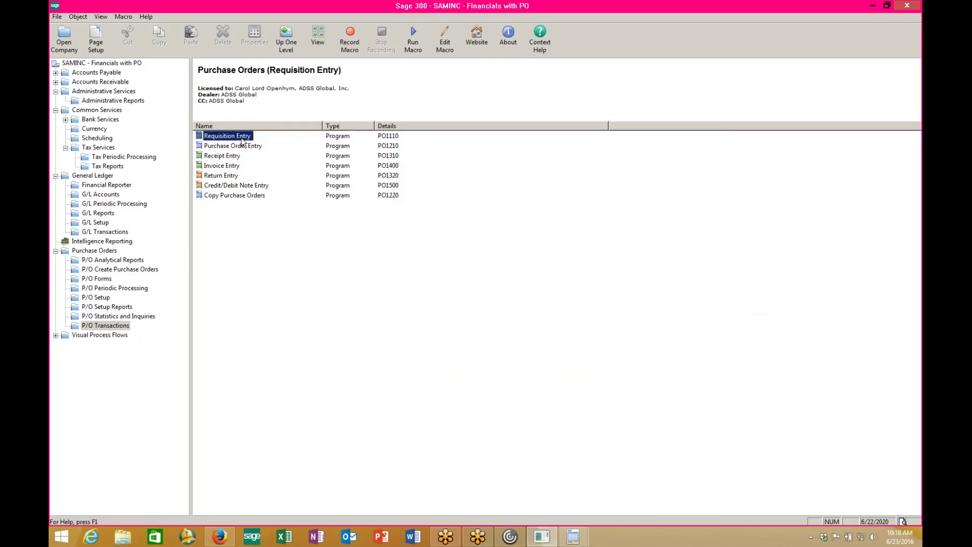
key("Return")
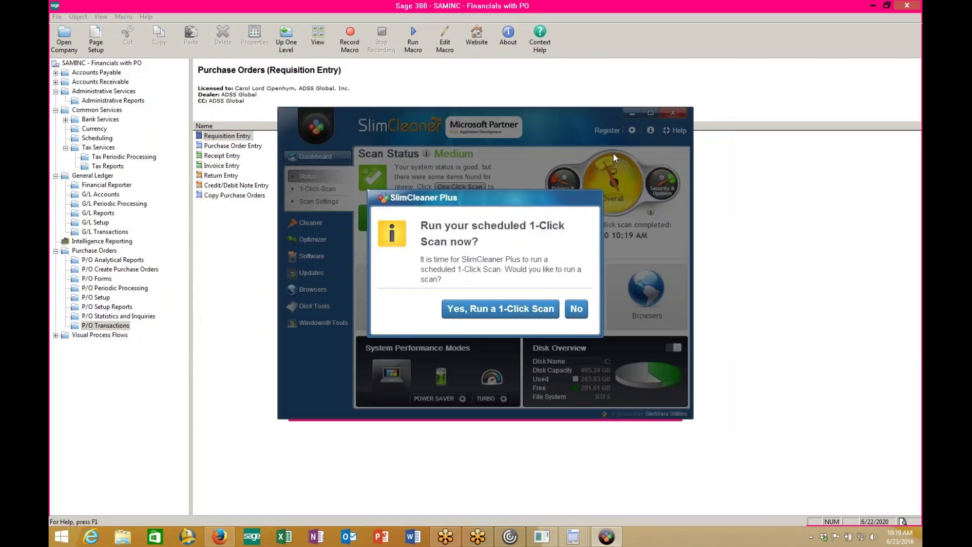
left_click(576, 308)
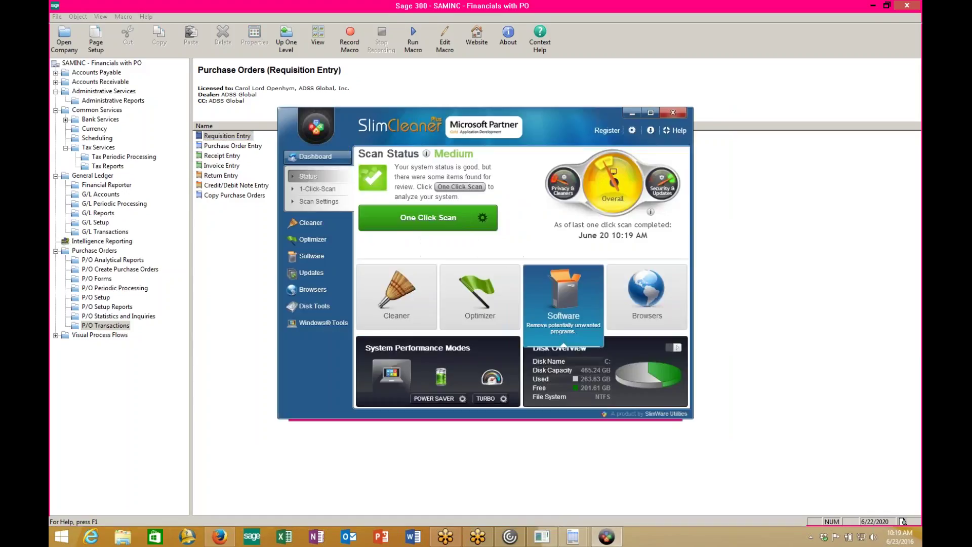
left_click(673, 112)
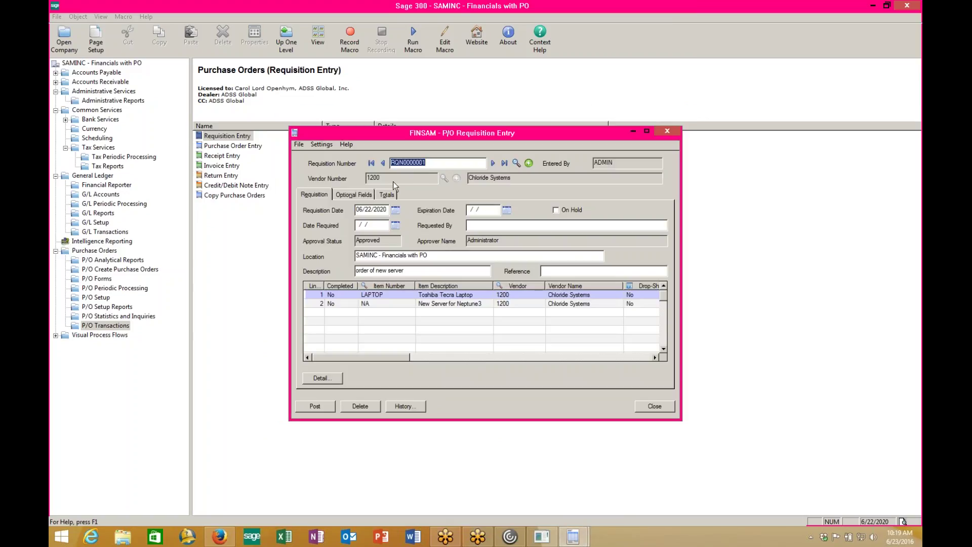
left_click(354, 193)
key("Left")
left_click(474, 229)
left_click(654, 406)
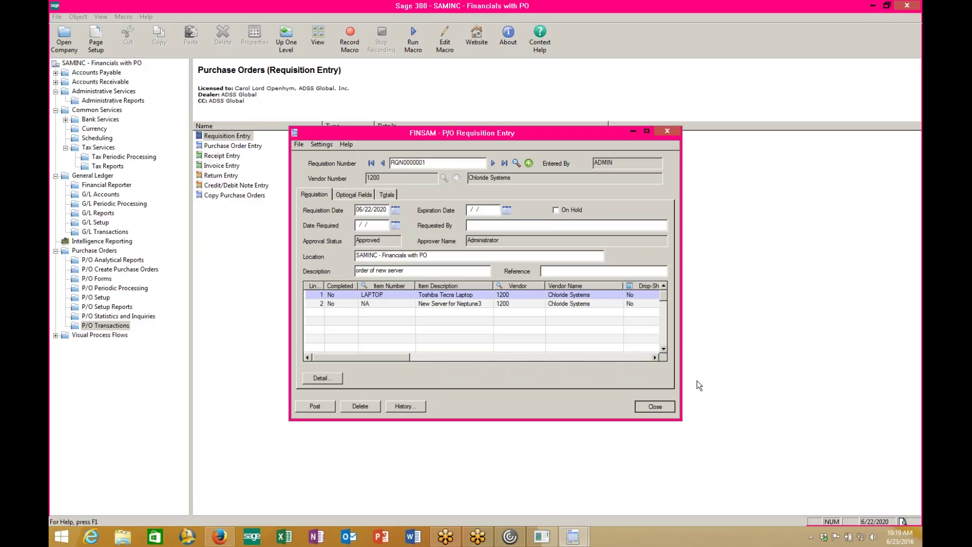
Step: Order the chosen requisition to load its lines into the purchase order, and check its ordered status
double_click(250, 147)
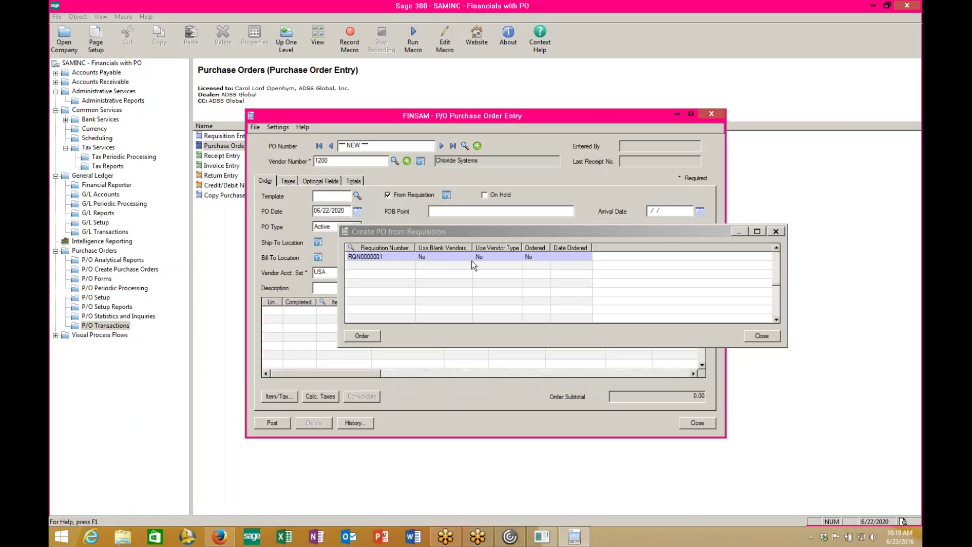
left_click(578, 257)
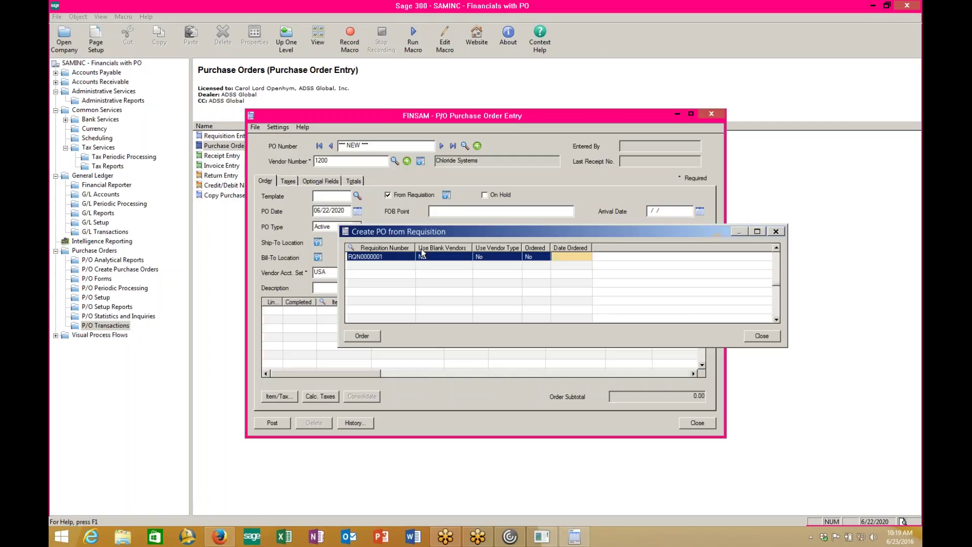
left_click(415, 257)
left_click(362, 336)
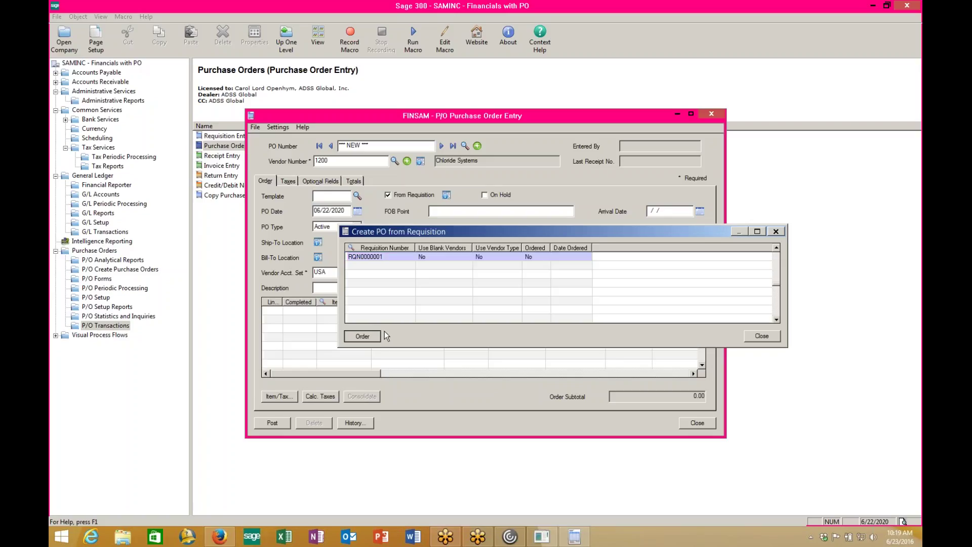
left_click(761, 336)
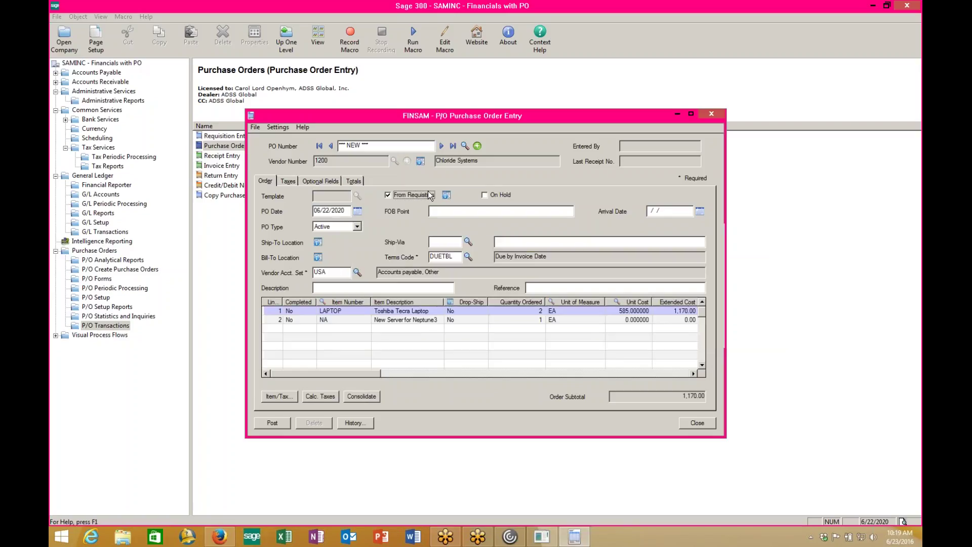
left_click(443, 196)
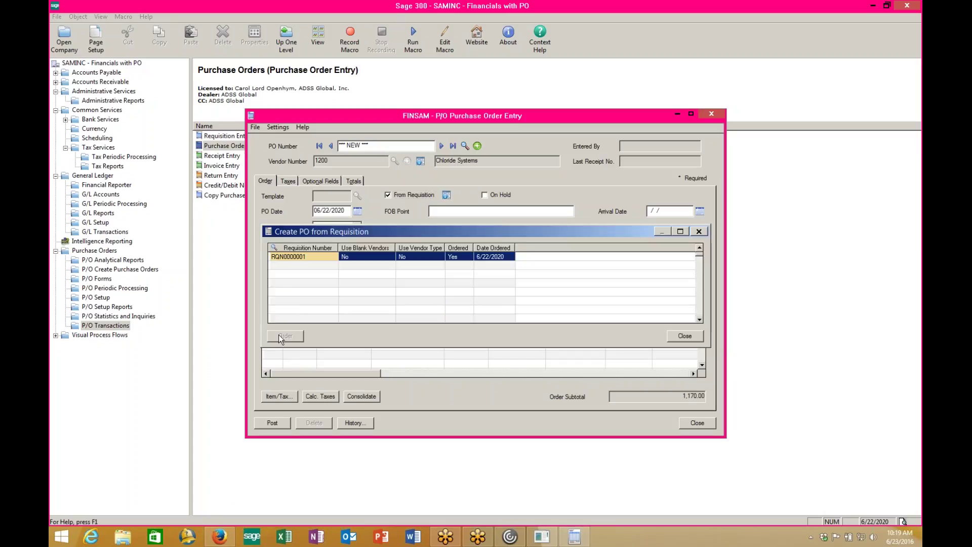
left_click(694, 338)
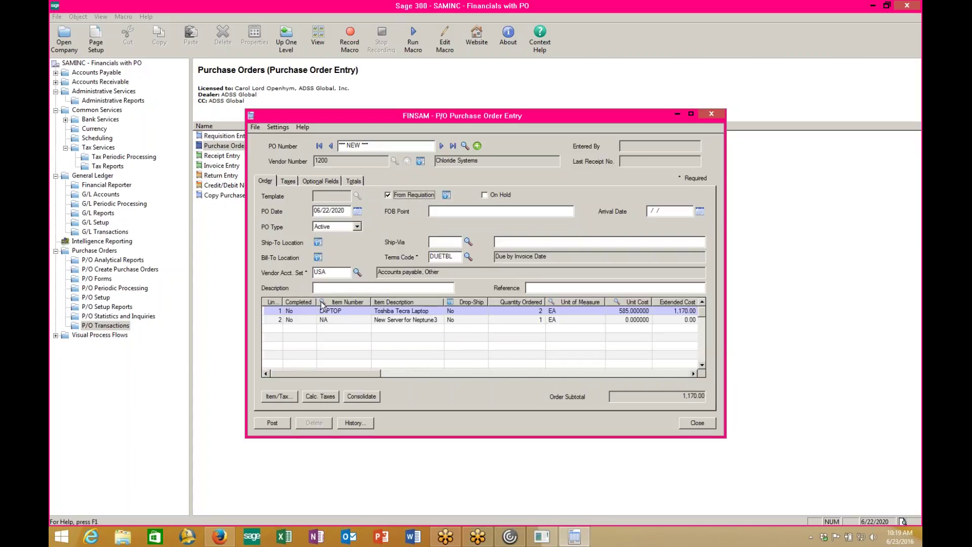
Step: Set the unit cost of the New Server for Neptune3 line to 5000 in the purchase order
left_click(626, 322)
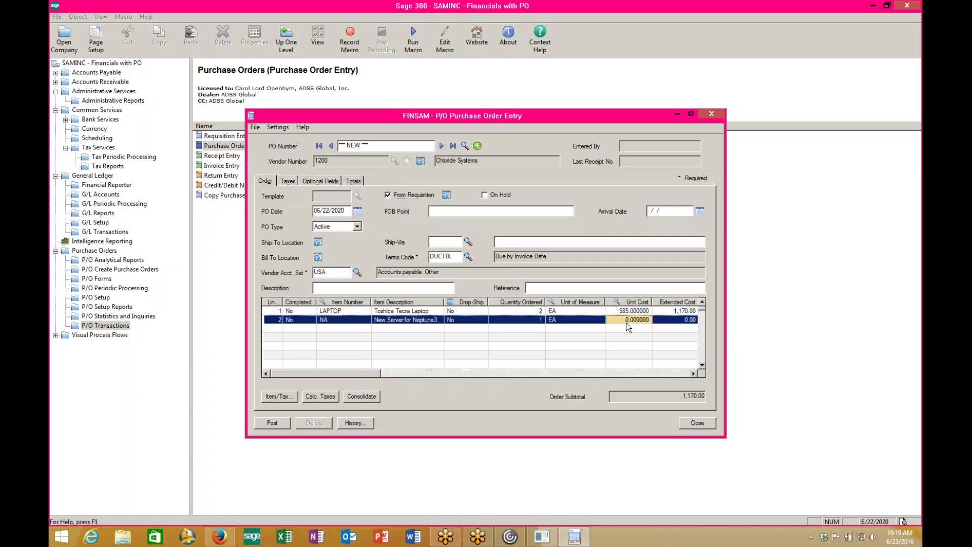
type("5000")
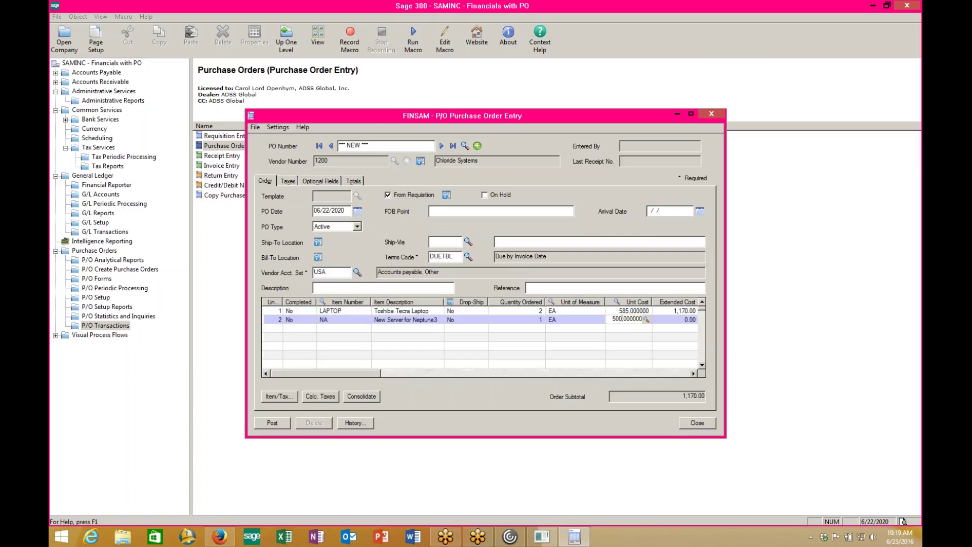
key("Tab")
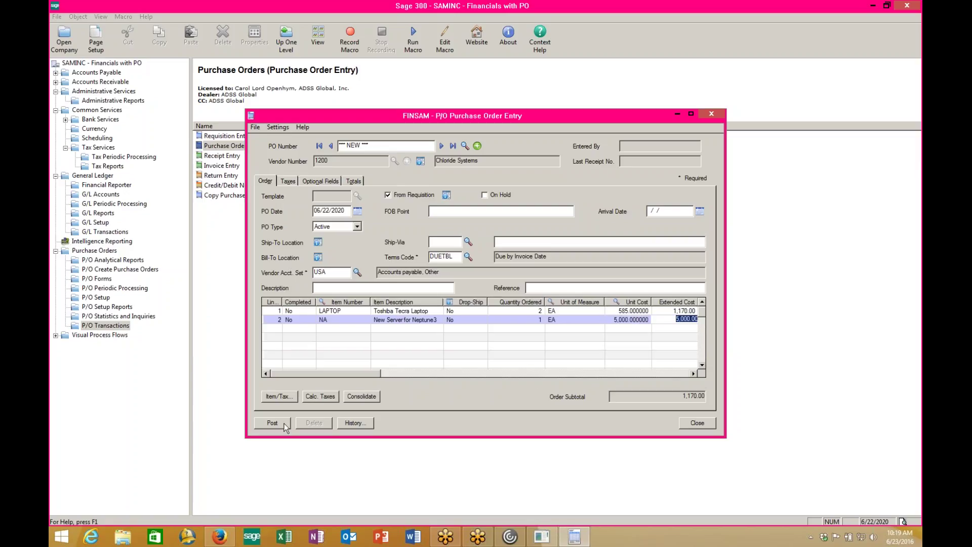
left_click(345, 319)
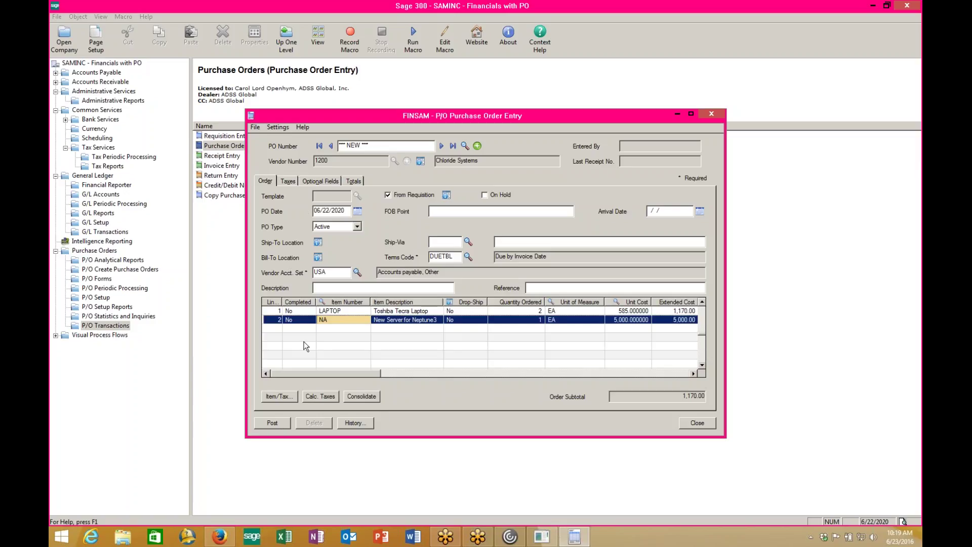
Step: Post the purchase order and print it with the POPOR01.RPT form to the Print Destination
left_click(276, 423)
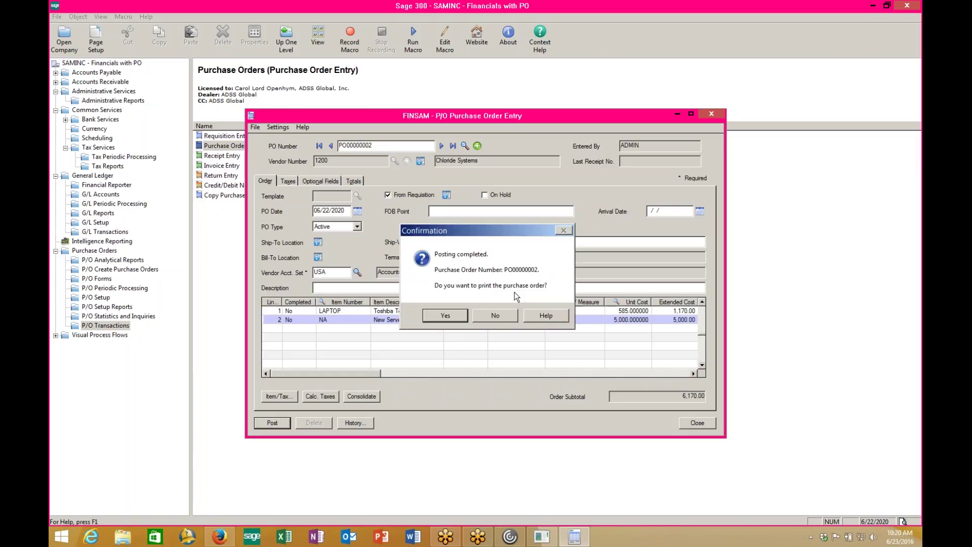
left_click(446, 315)
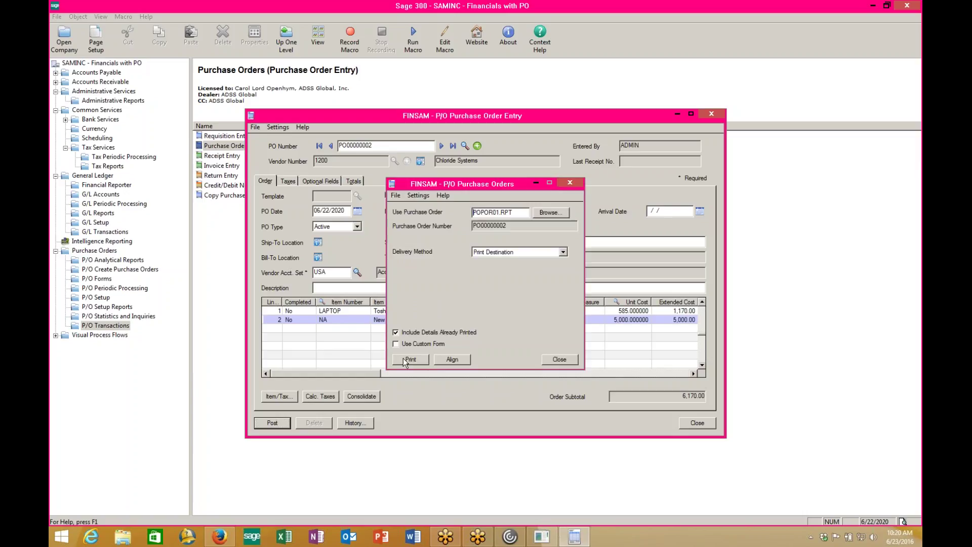
left_click(403, 358)
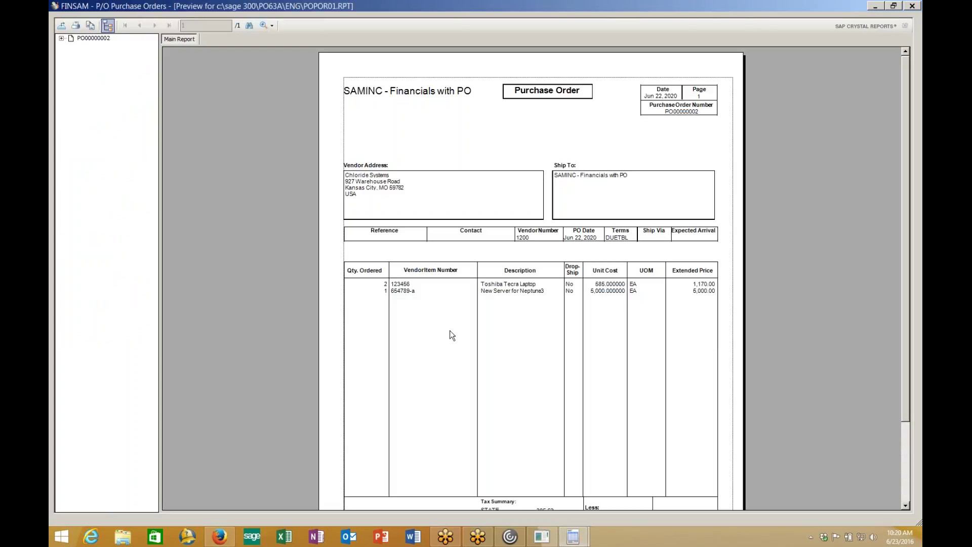
Step: Review the printed purchase order's vendor item numbers, costs and tax summary, and close the preview and print form
left_click(405, 288)
scroll(818, 363, "down", 5)
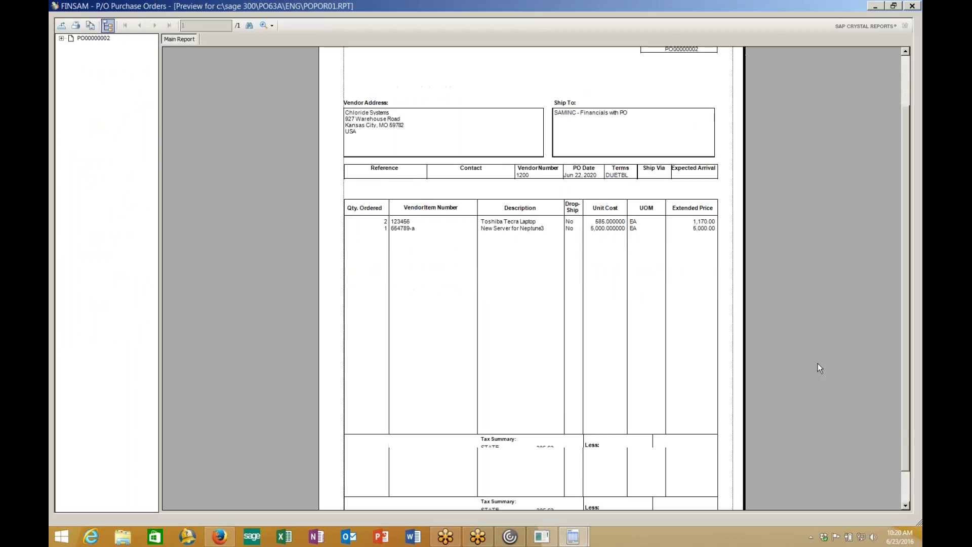
scroll(818, 363, "up", 5)
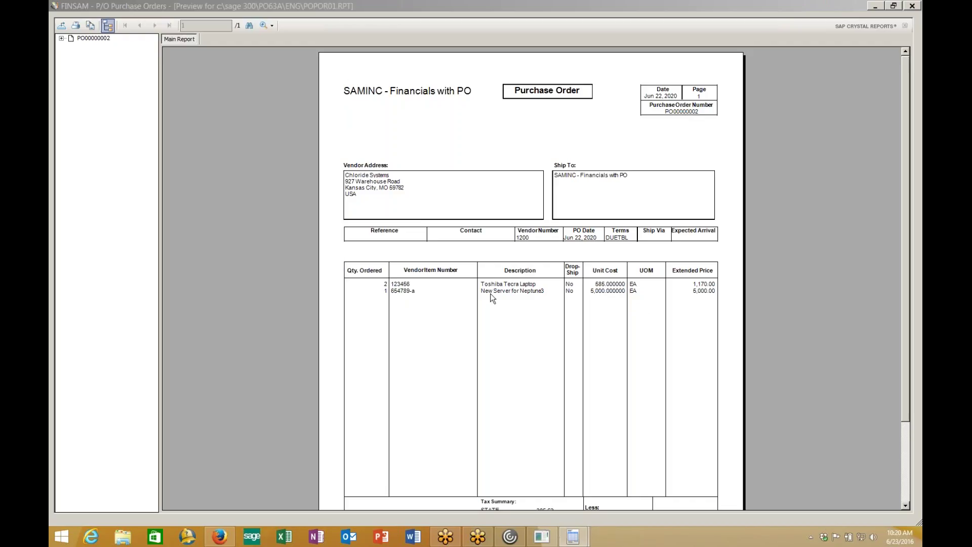
left_click(912, 7)
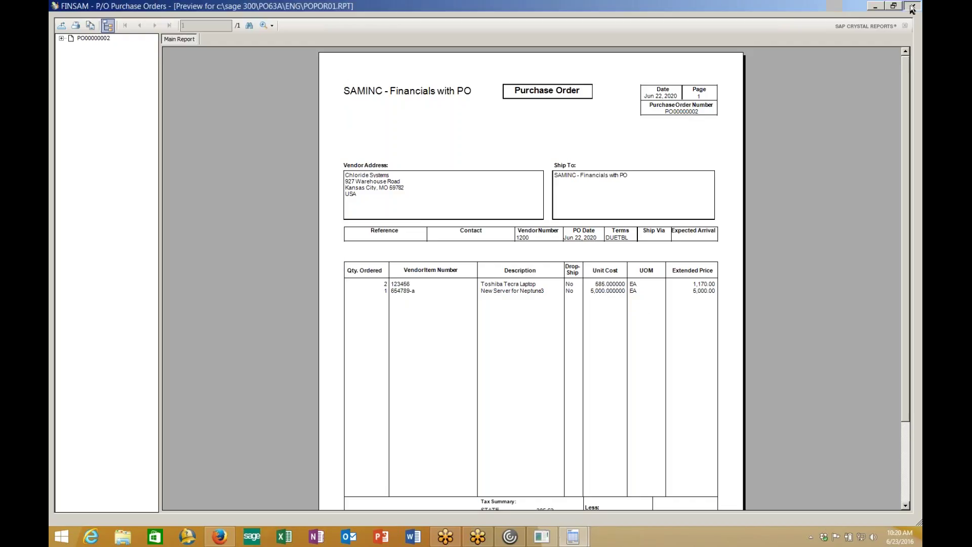
left_click(561, 360)
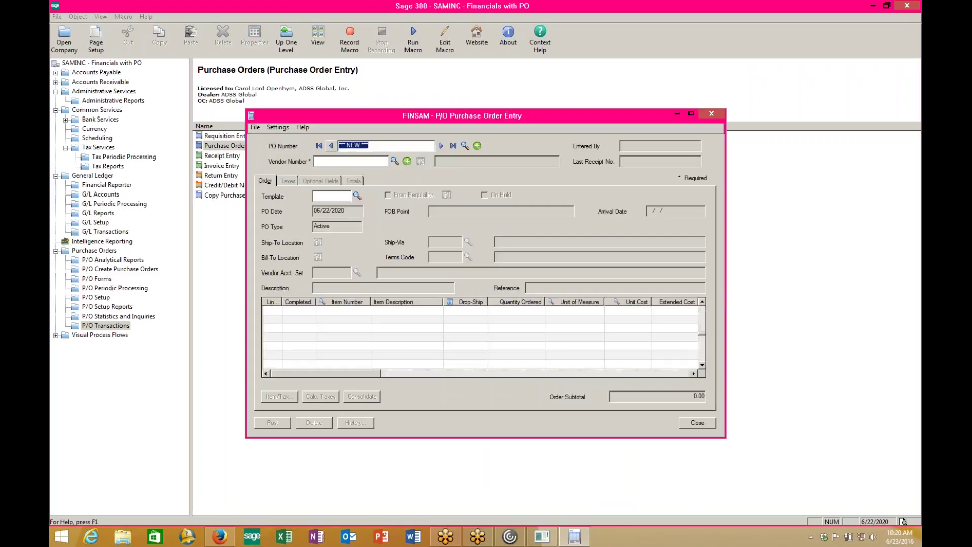
Step: Reopen the last posted purchase order and start a third detail line for item NA described as Windows 12 Server OS
left_click(453, 146)
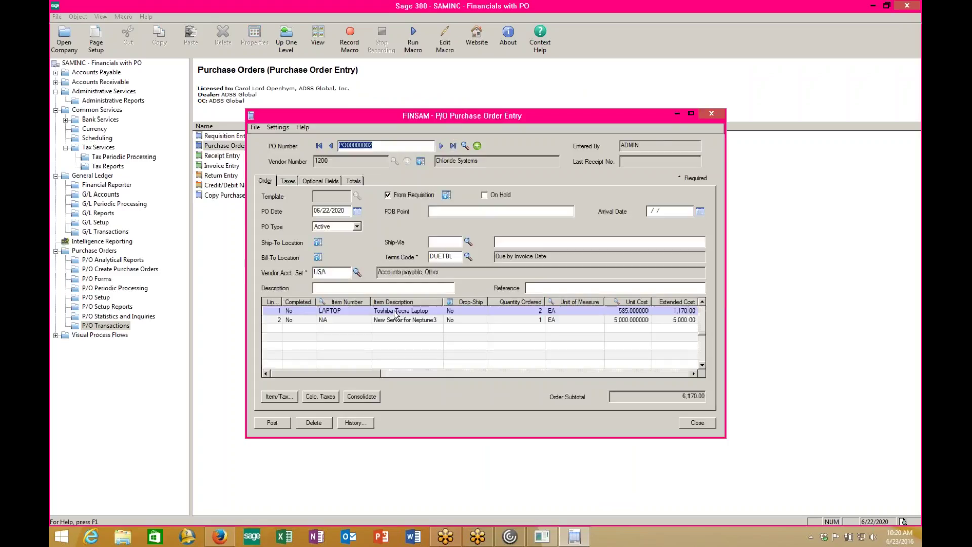
left_click(388, 323)
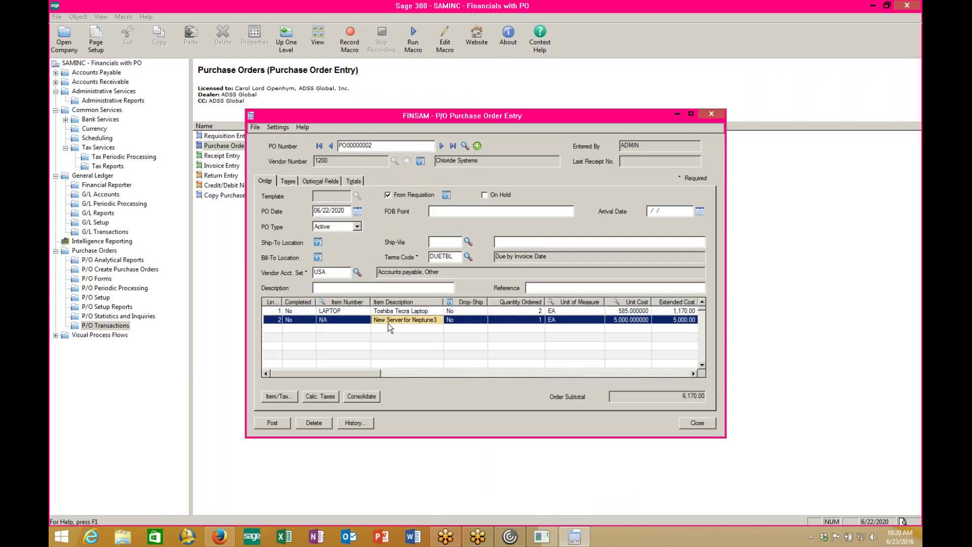
key("Insert")
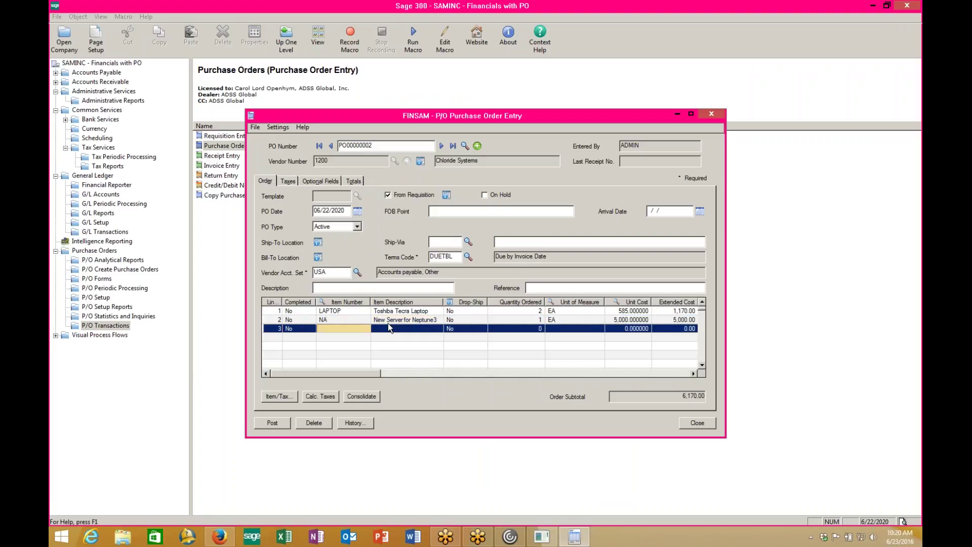
key("F9")
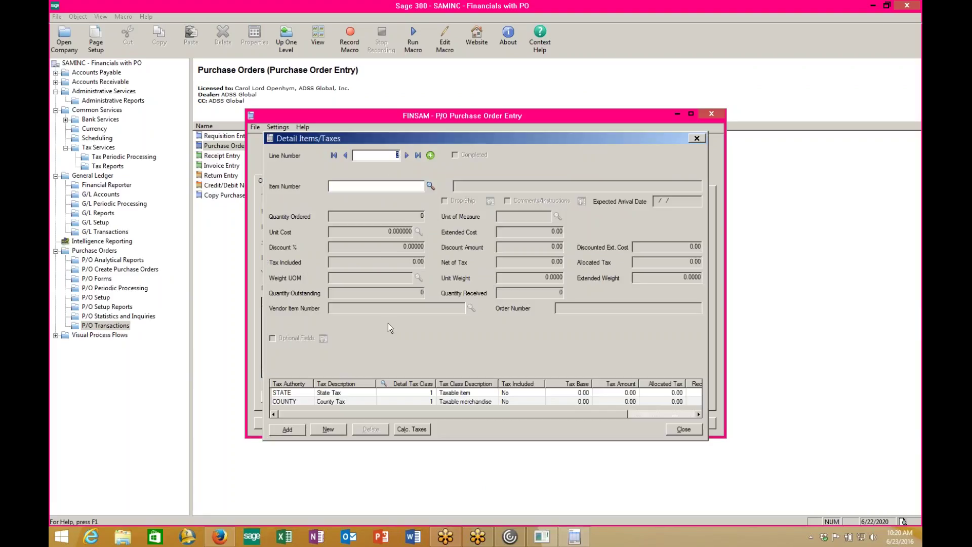
key("Tab")
type("NA")
key("Tab")
type("Win")
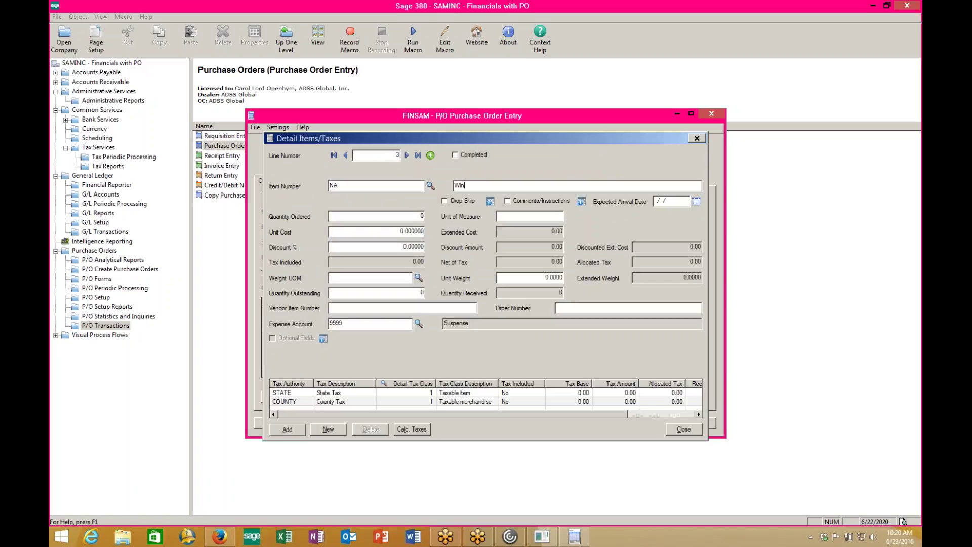
type("dows 12 Server OS")
Step: Give the Windows 12 Server OS line quantity 1 and unit cost 500, and add it to the purchase order
key("Tab")
key("Tab")
key("Tab")
key("Tab")
type("1")
key("Tab")
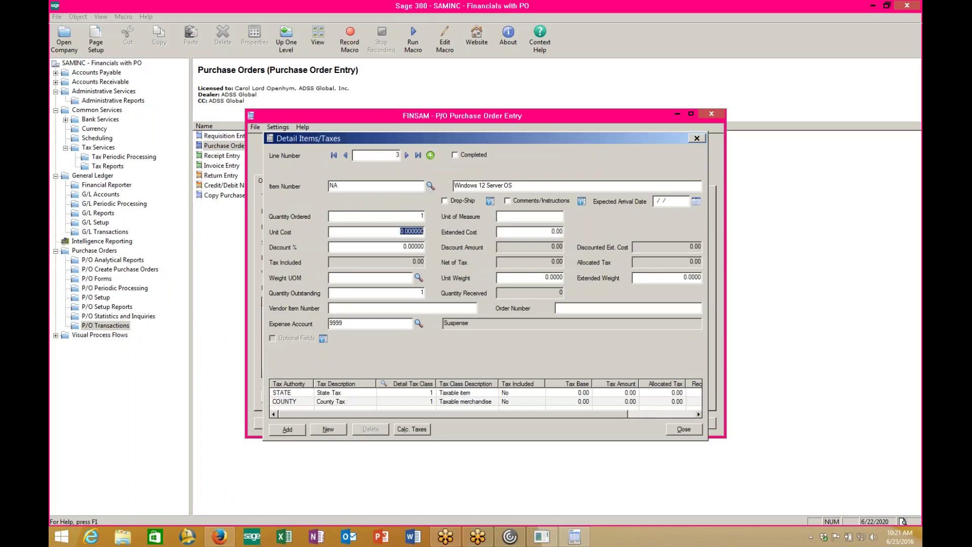
type("500")
key("Tab")
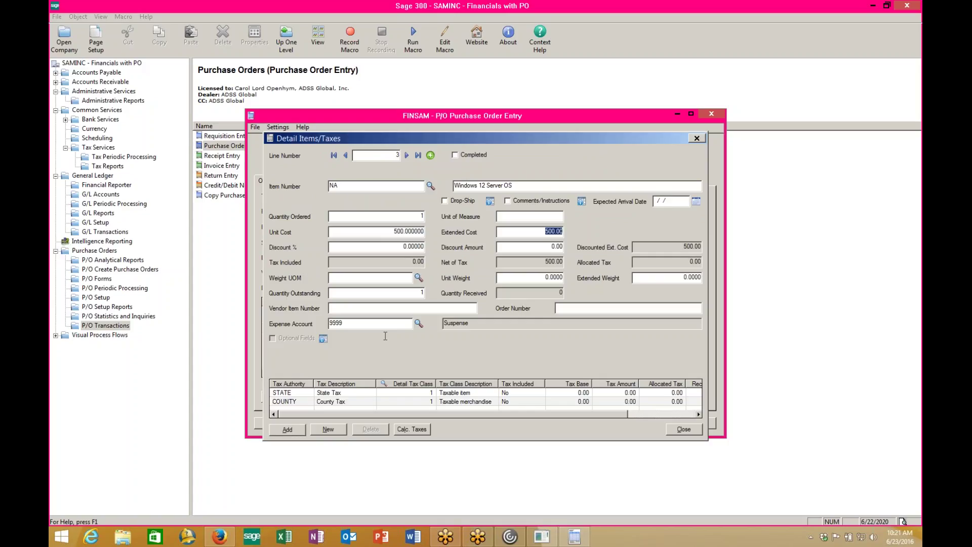
left_click(298, 431)
left_click(683, 429)
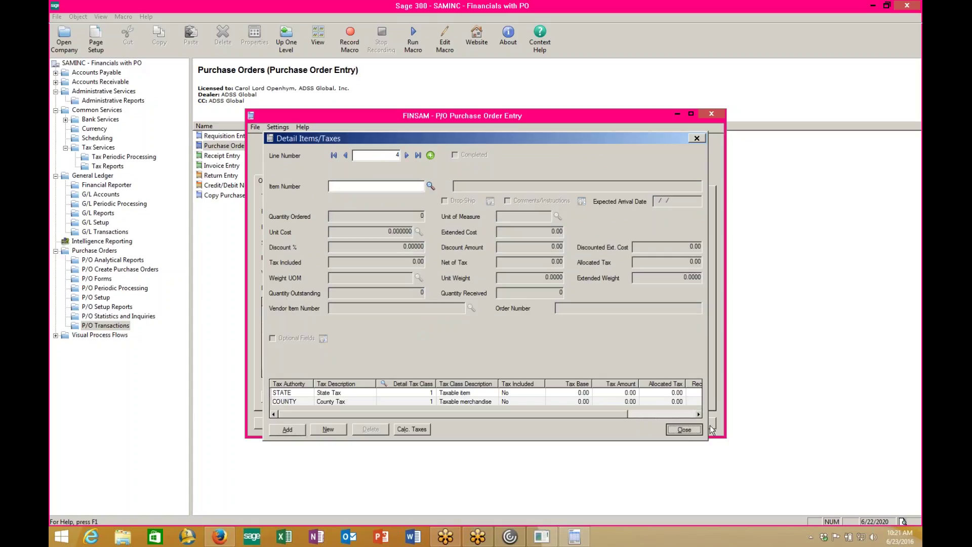
left_click(636, 329)
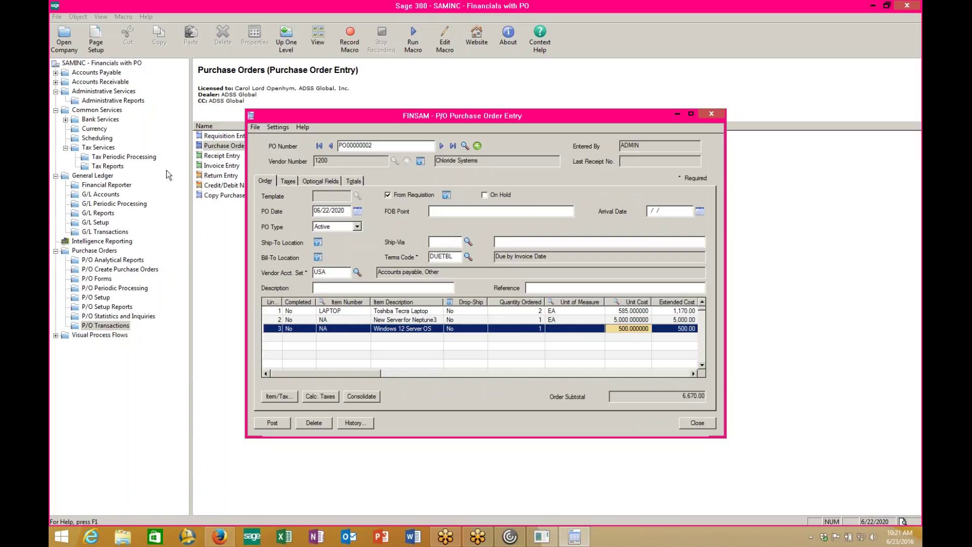
Step: Review the G/L Integration settings in P/O Setup, including the default expense and clearing accounts, and close them
left_click(102, 241)
left_click(94, 251)
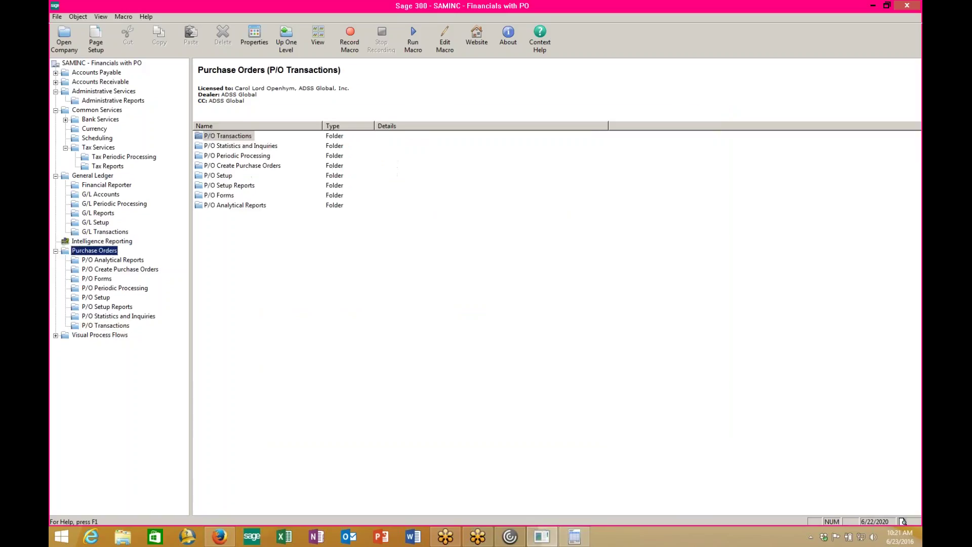
double_click(229, 177)
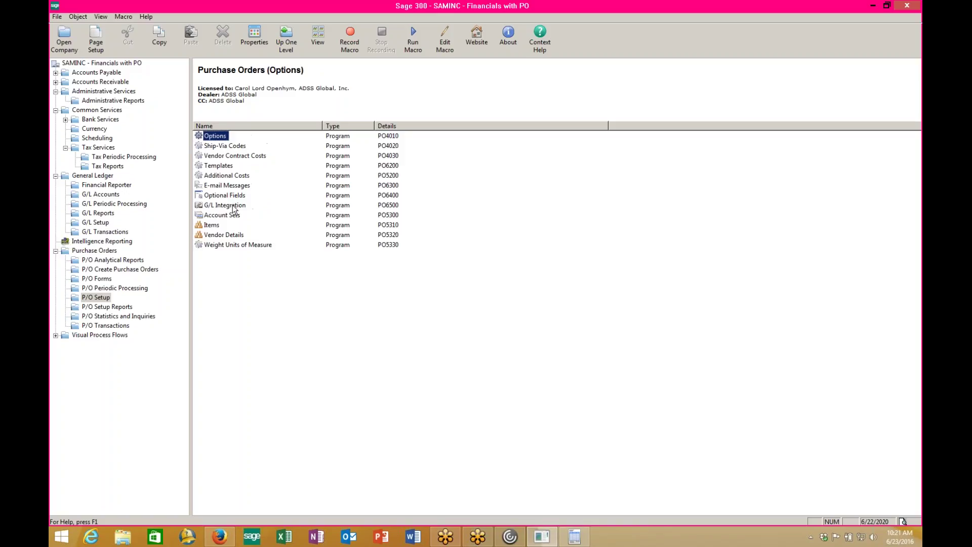
double_click(232, 205)
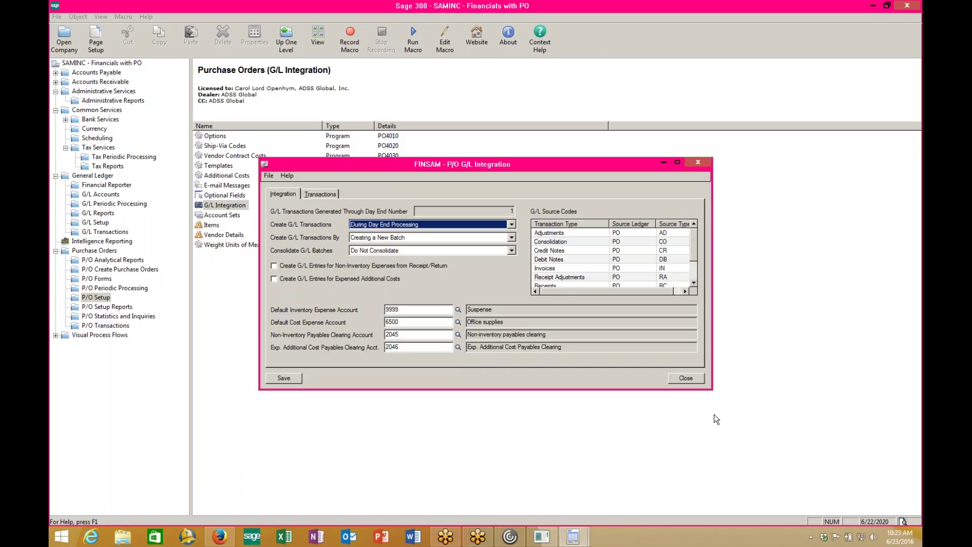
left_click(683, 378)
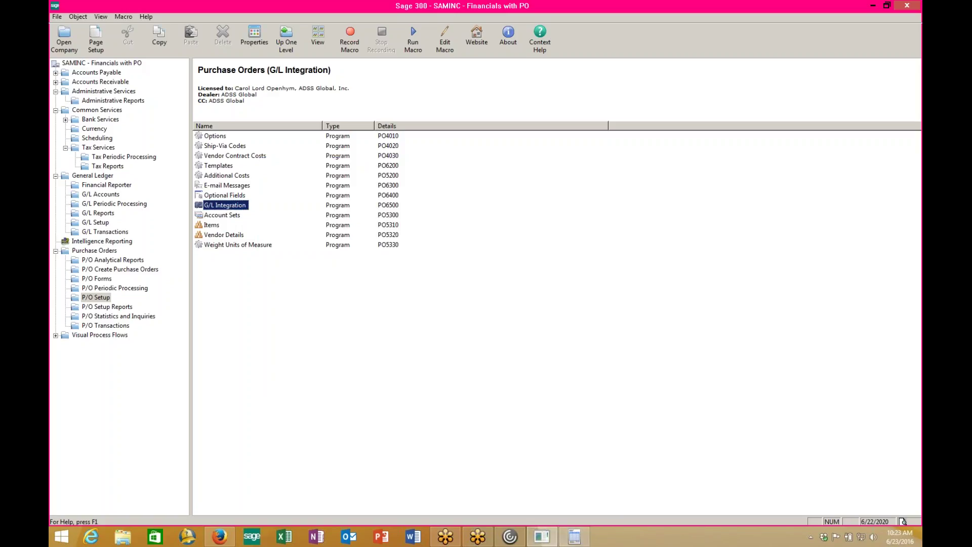
Step: Return to the open purchase order, post the added line, and close the purchase order print form without printing
left_click(575, 540)
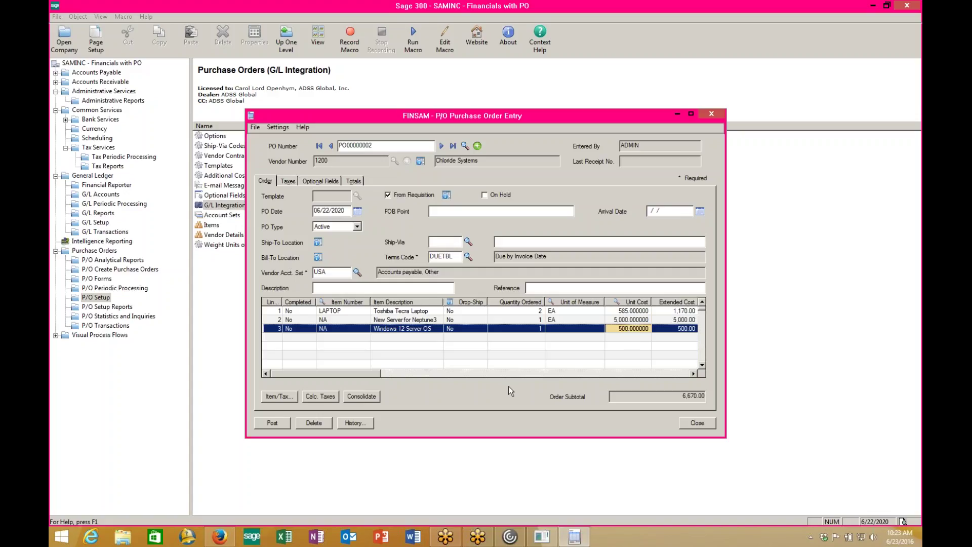
left_click(281, 421)
left_click(463, 312)
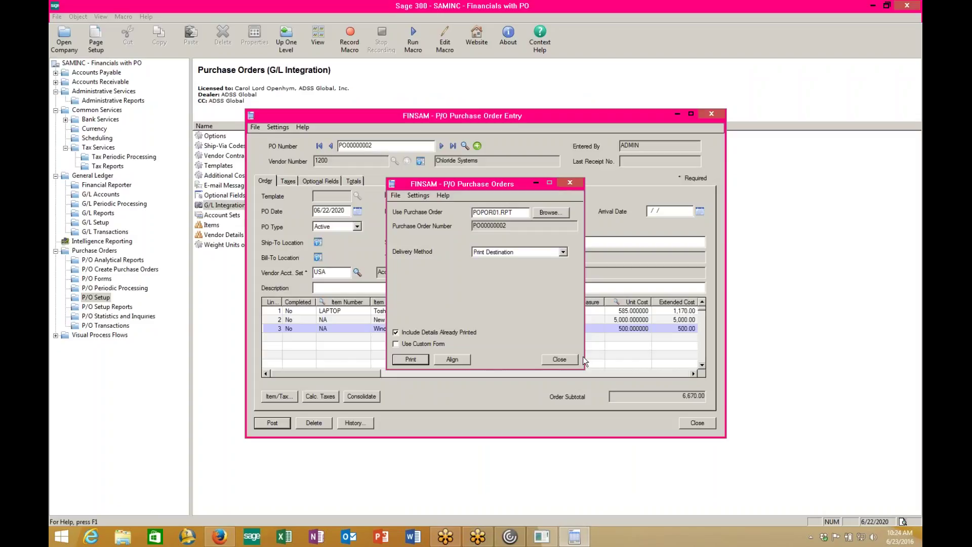
left_click(566, 360)
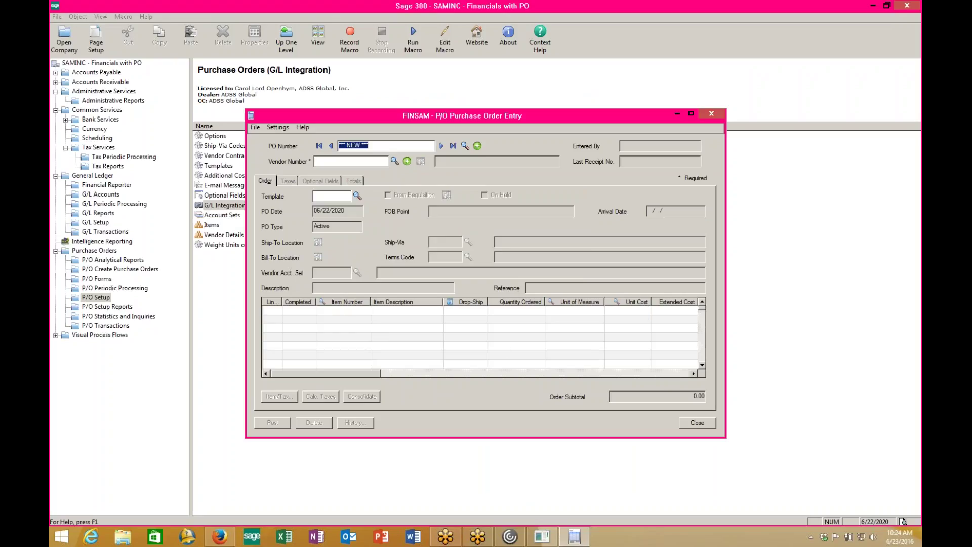
Step: Reopen the last purchase order, check the Toshiba Tecra Laptop line's item and tax details, and close Purchase Order Entry
left_click(453, 146)
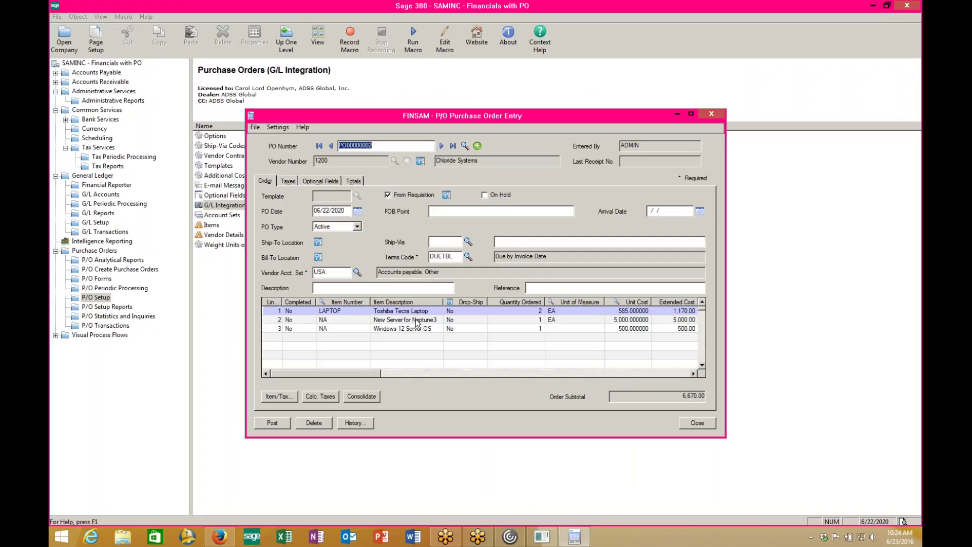
left_click(463, 311)
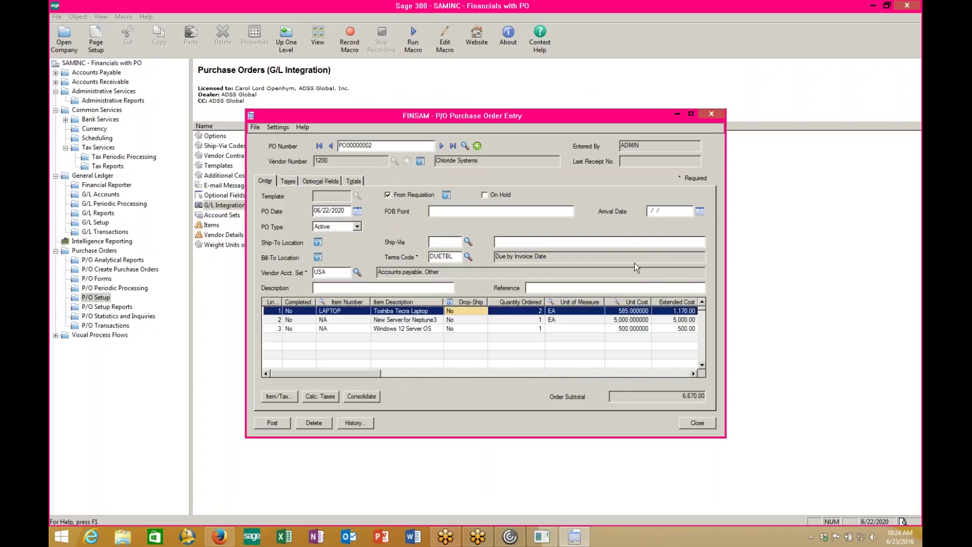
key("F9")
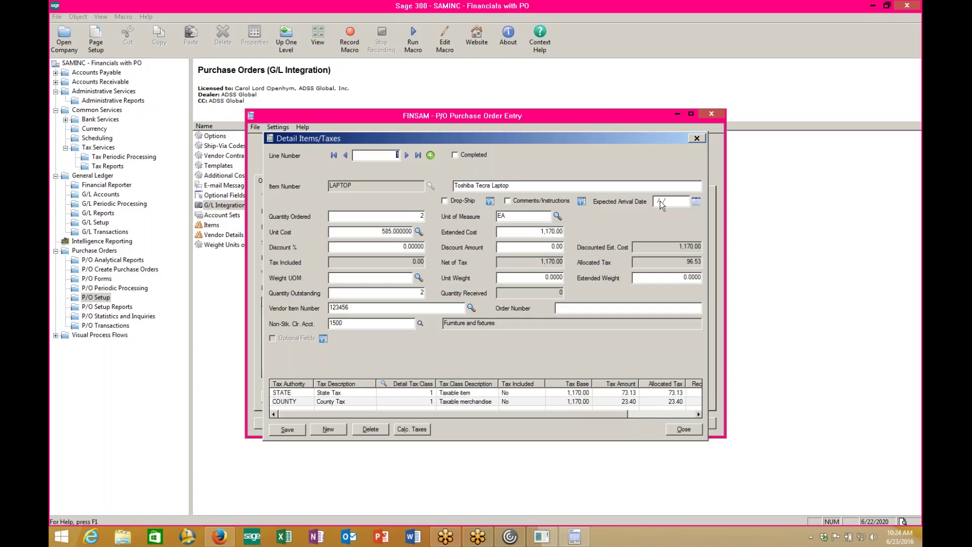
left_click(696, 139)
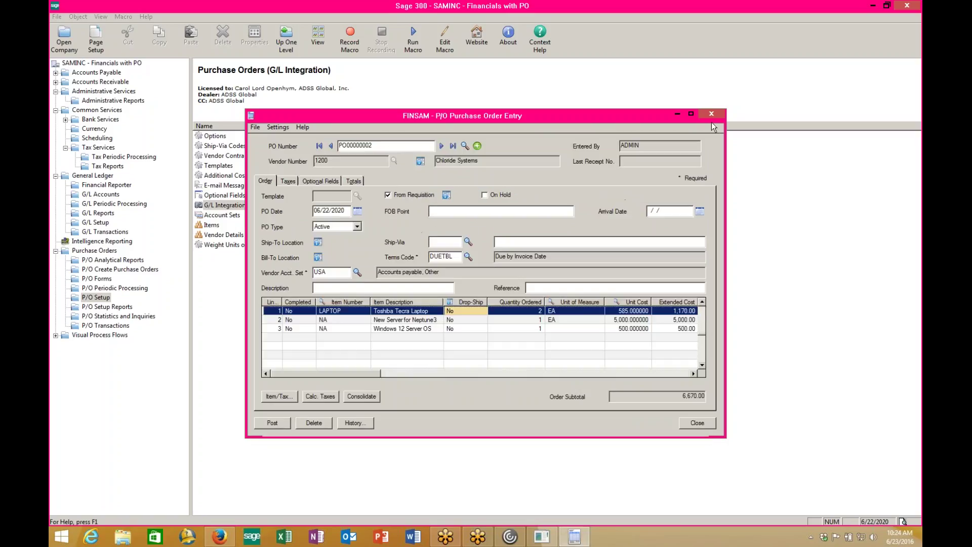
left_click(712, 114)
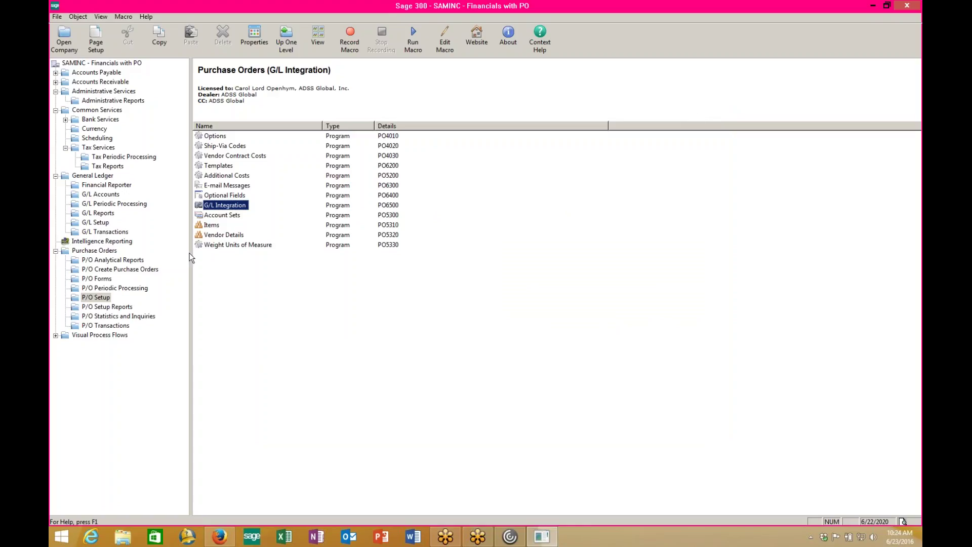
Step: Open Receipt Entry from P/O Transactions and start a new receipt for vendor Chloride Systems
left_click(94, 251)
double_click(229, 135)
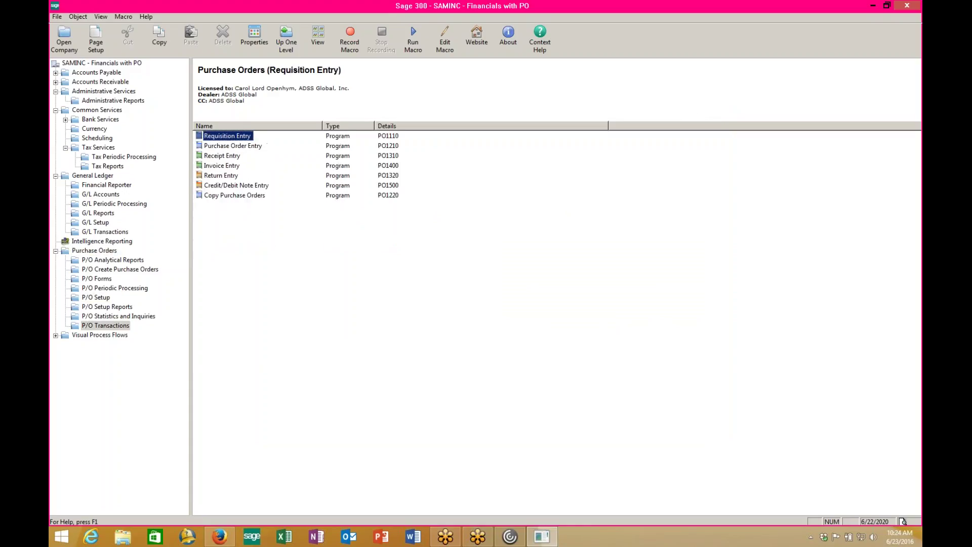
double_click(237, 157)
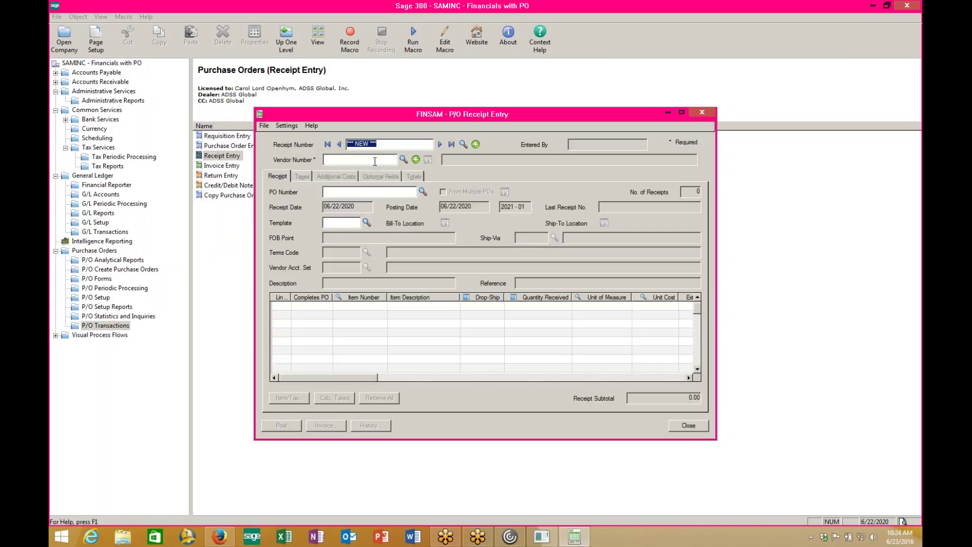
left_click(374, 162)
type("1200")
key("Tab")
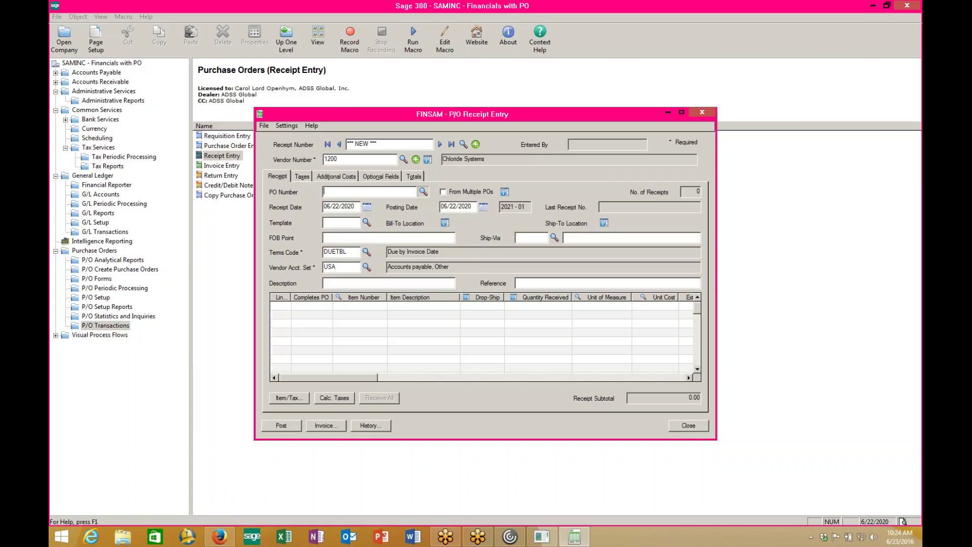
Step: Load the second Chloride Systems purchase order, PO00000002, into the new receipt and receive all of its lines in full
left_click(423, 192)
left_click(201, 147)
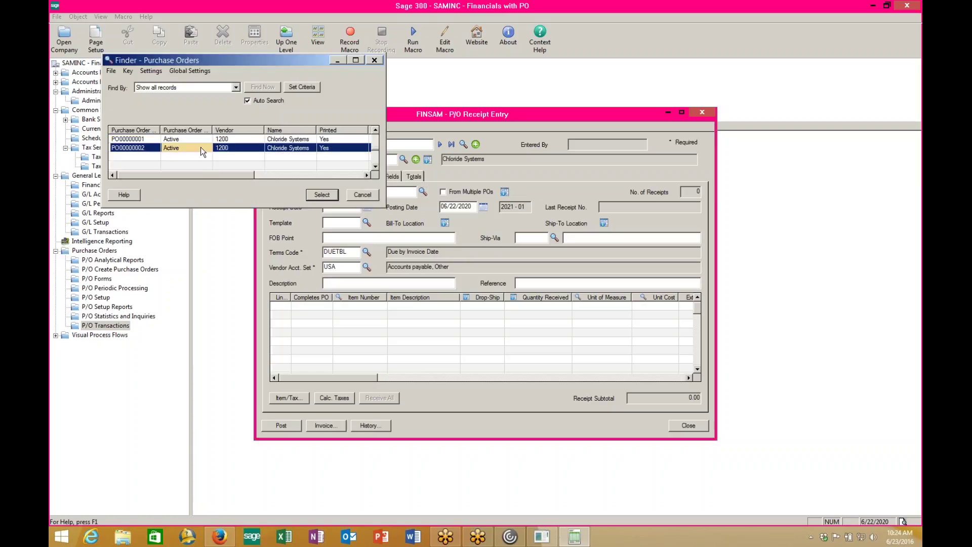
left_click(322, 195)
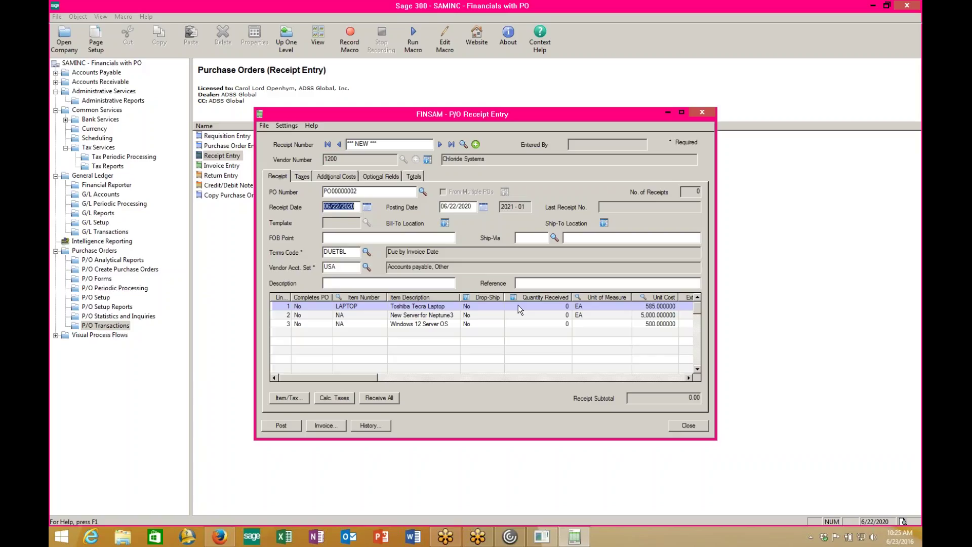
left_click(386, 398)
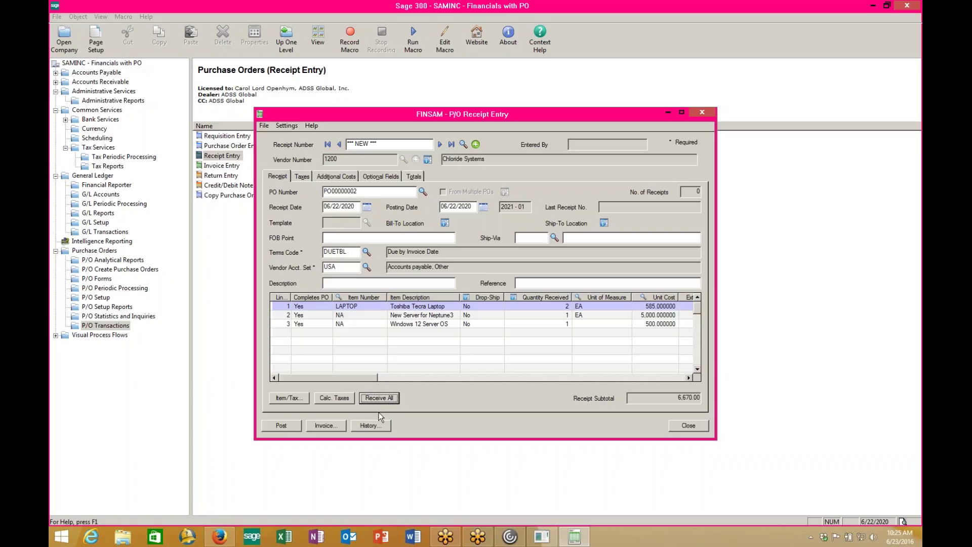
Step: Record 654789 as the primary vendor invoice number for the receipt and close the invoice details
left_click(332, 426)
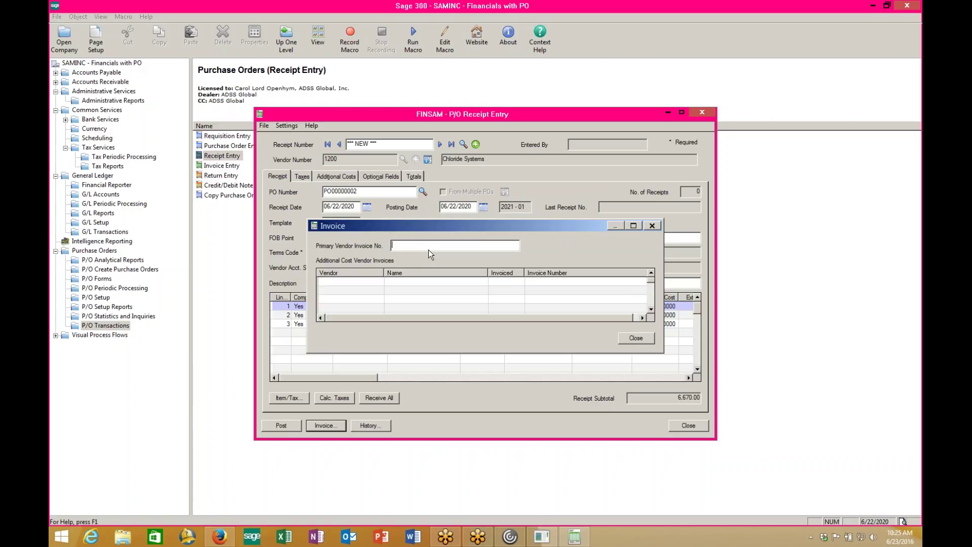
type("654789")
key("Num_Lock")
key("BackSpace")
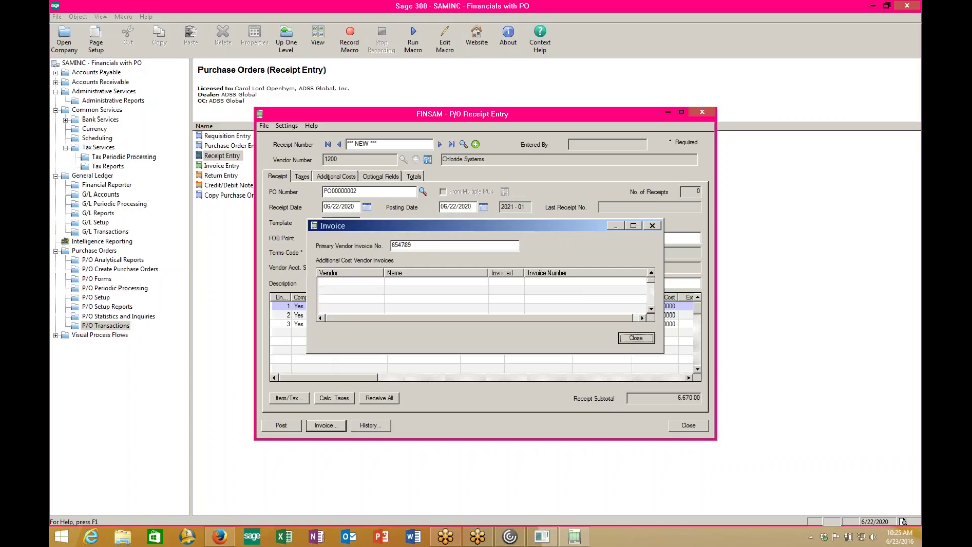
left_click(636, 337)
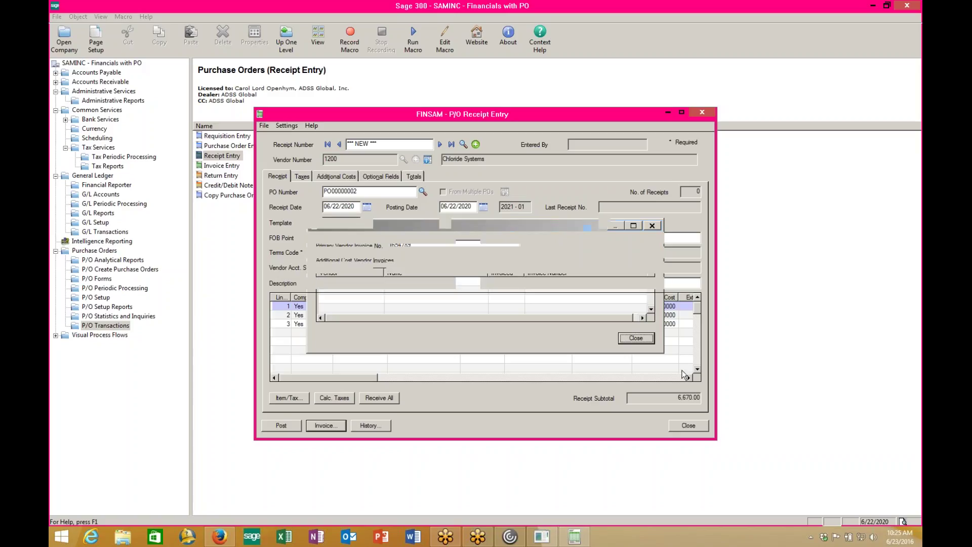
Step: Post the receipt, preview its receiving slip using the PORCP01.RPT form, and close Receipt Entry
left_click(281, 426)
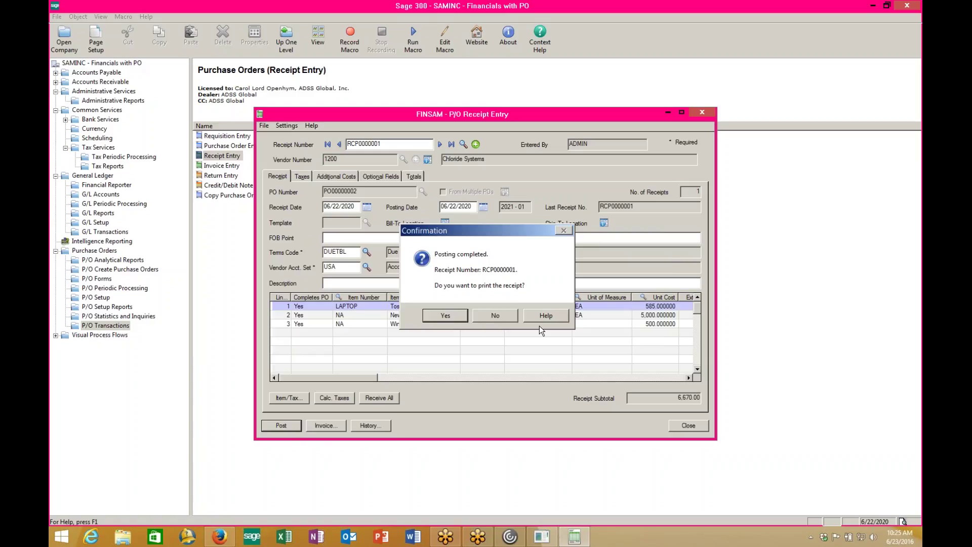
left_click(446, 315)
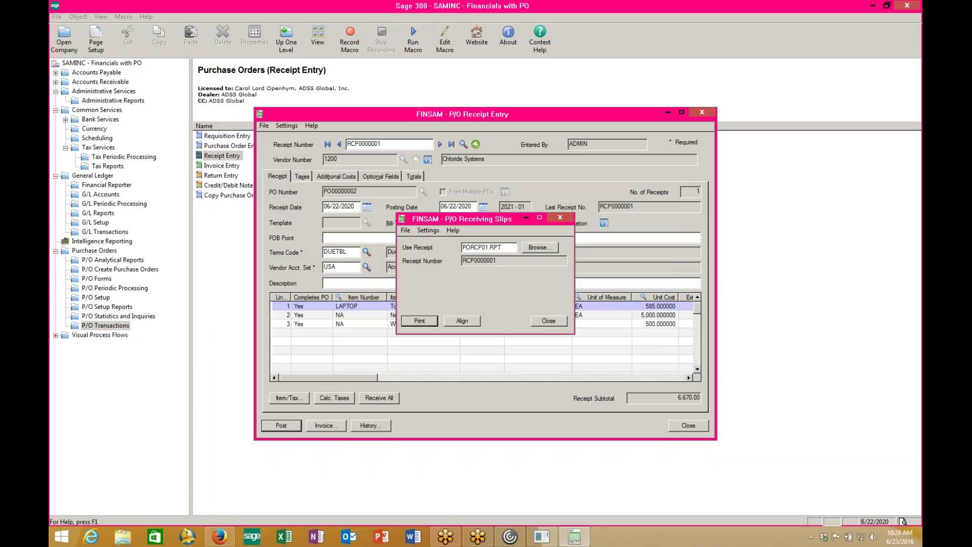
key("Return")
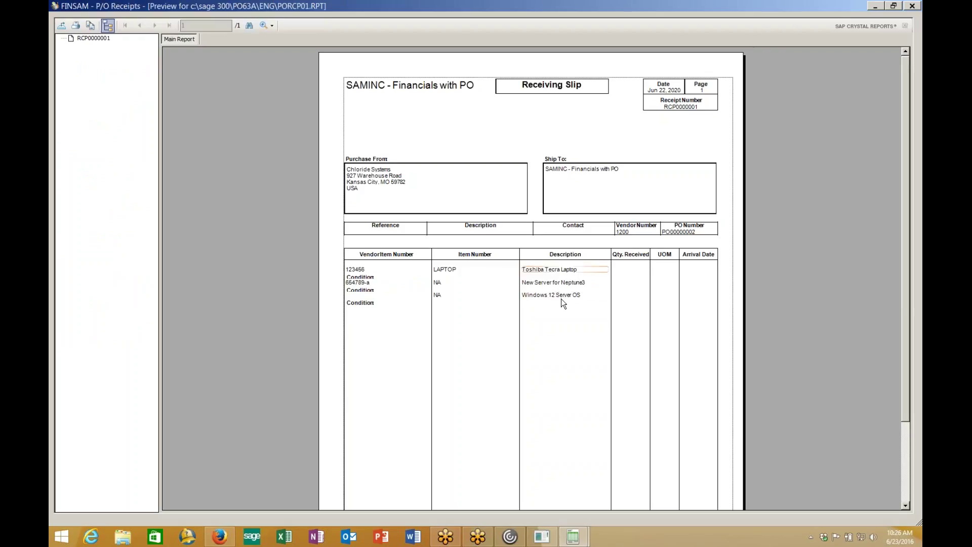
left_click(911, 6)
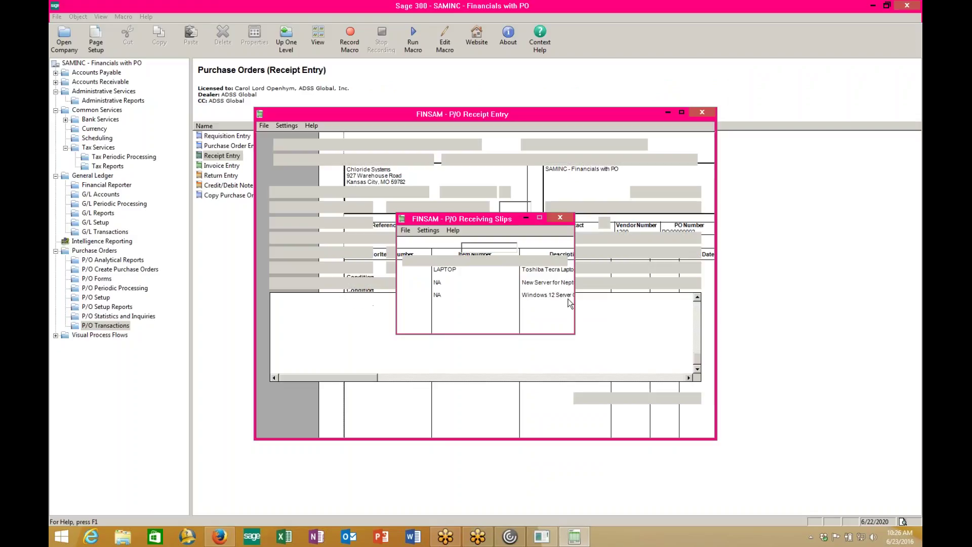
left_click(553, 323)
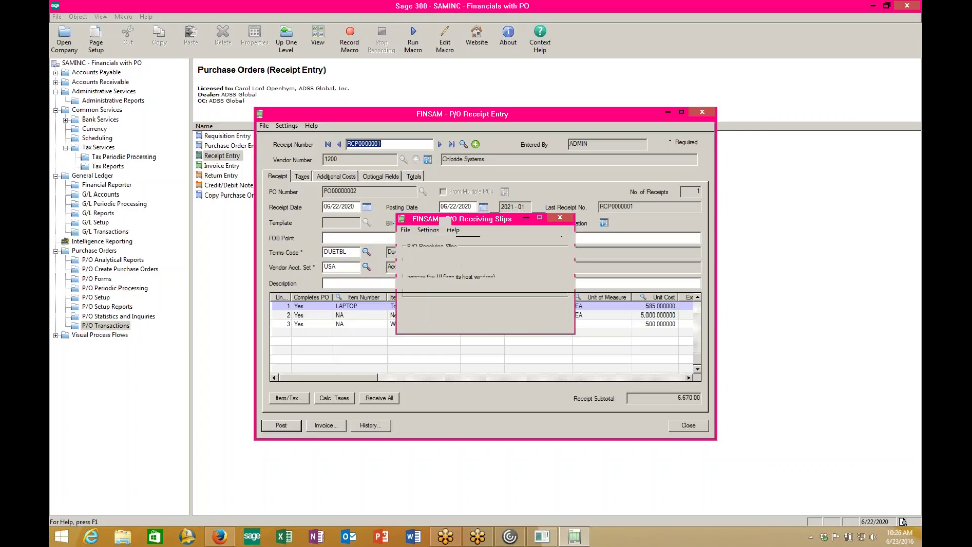
left_click(689, 425)
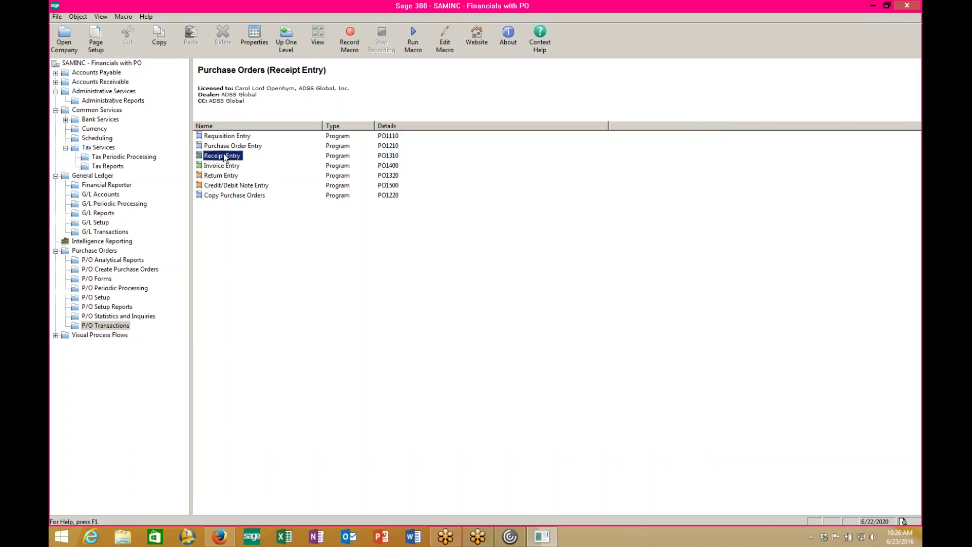
Step: Look up invoice 654789 in P/O Invoice Entry, review its header and item lines, and close the form
double_click(221, 165)
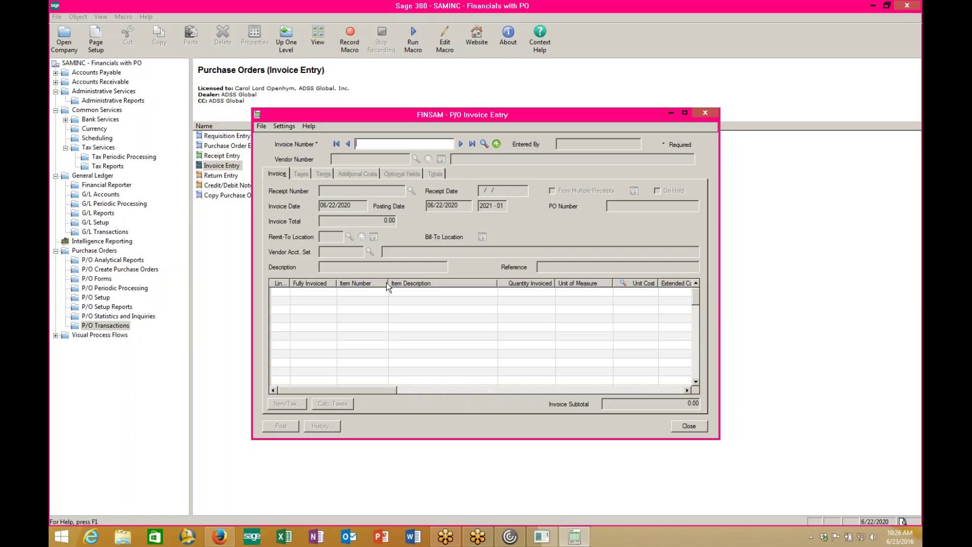
type("654789")
key("Return")
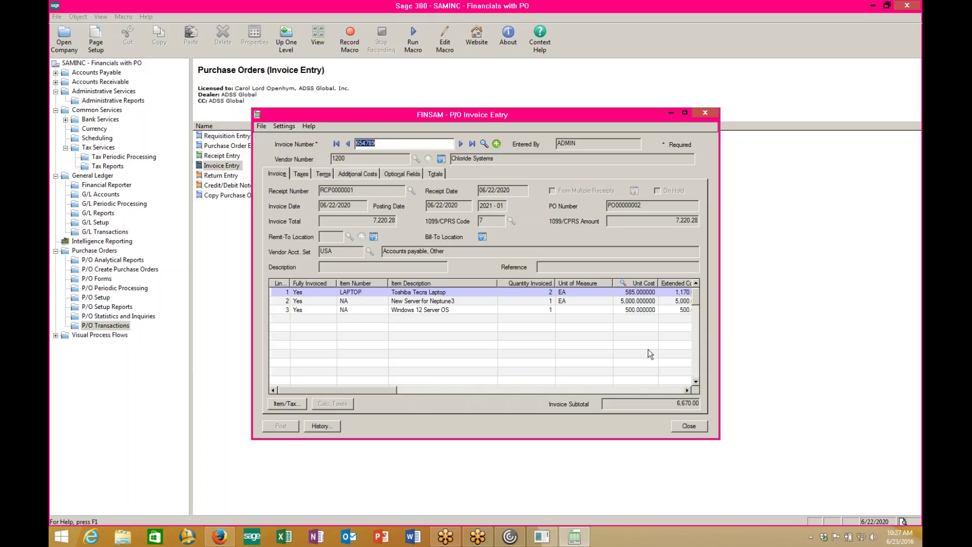
left_click(697, 425)
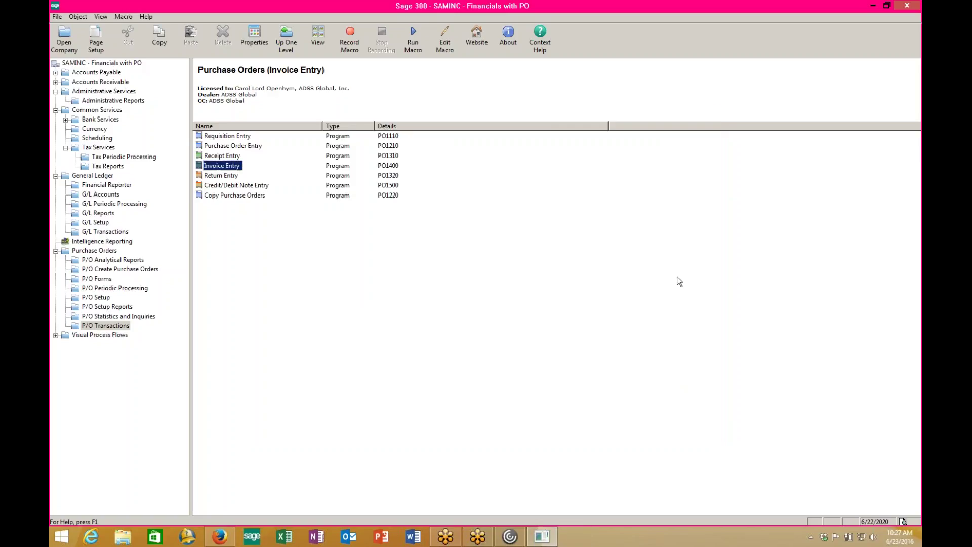
Step: Run Day End Processing from P/O Periodic Processing and close the processing windows
left_click(100, 251)
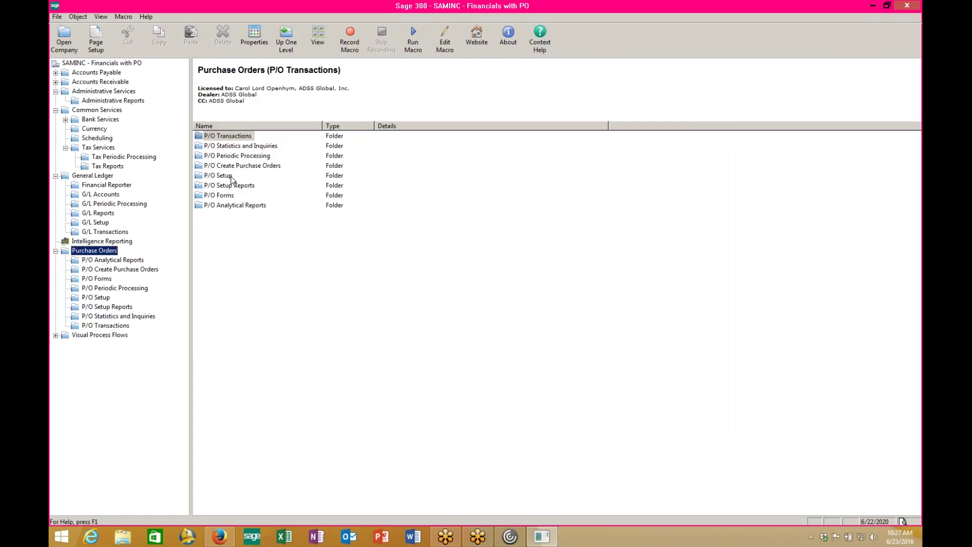
double_click(229, 155)
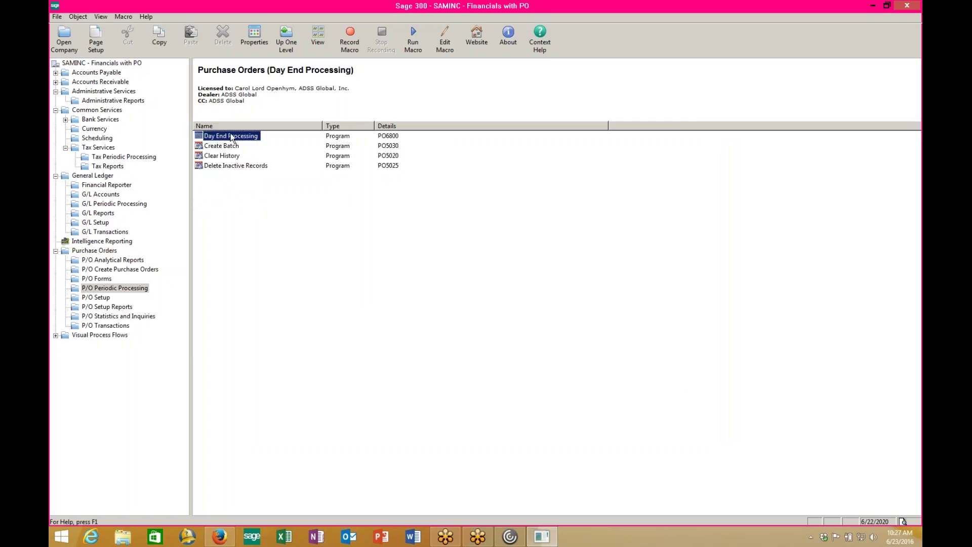
double_click(231, 137)
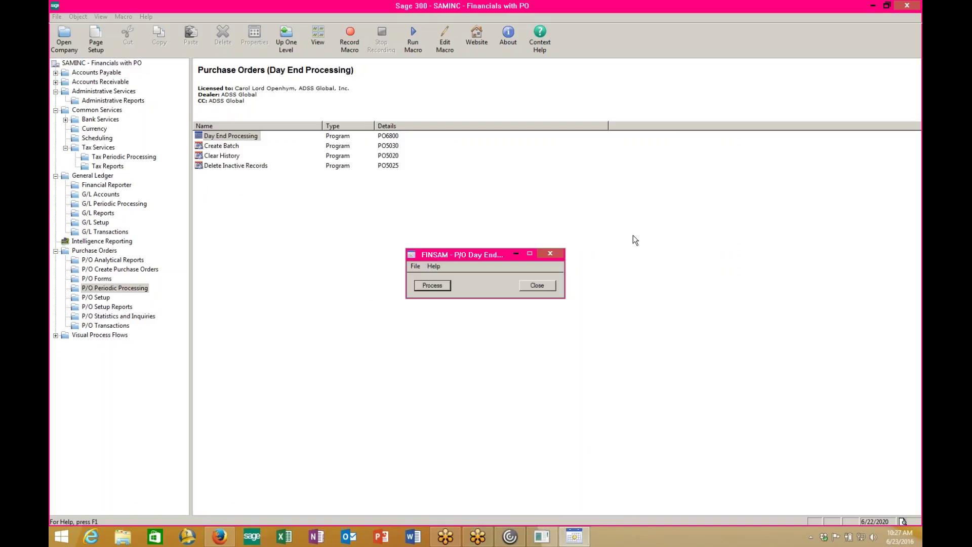
left_click(429, 286)
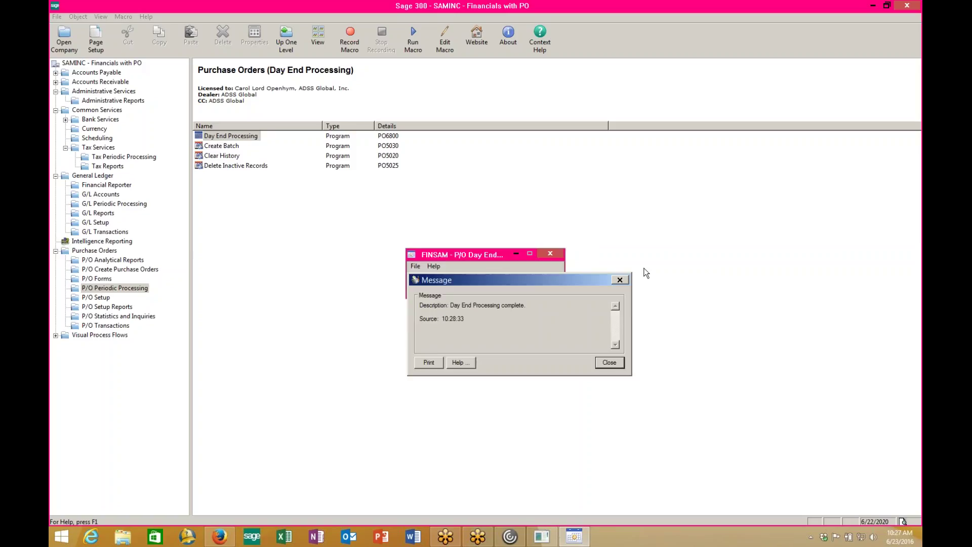
left_click(609, 362)
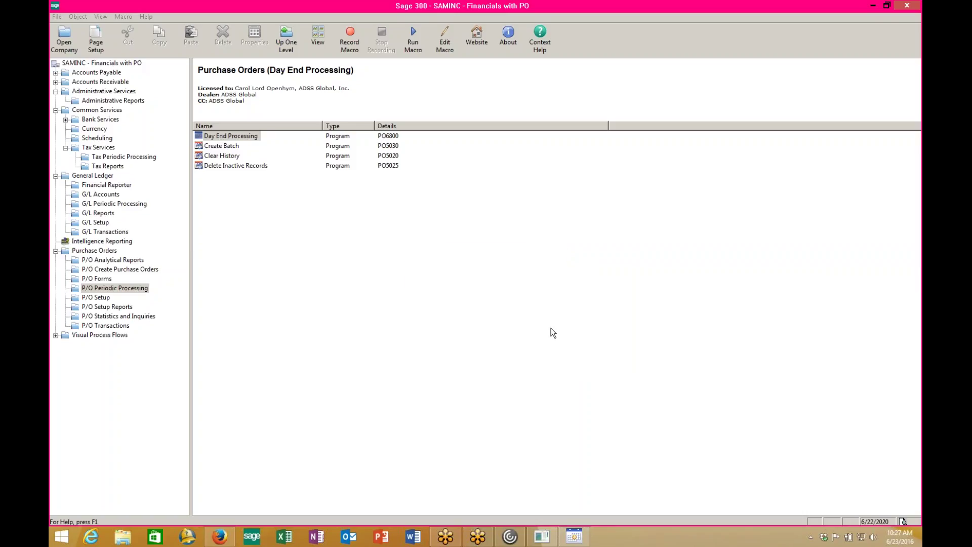
Step: Open the A/P Invoice Batch List from A/P Transactions and hide posted and deleted batches
left_click(88, 73)
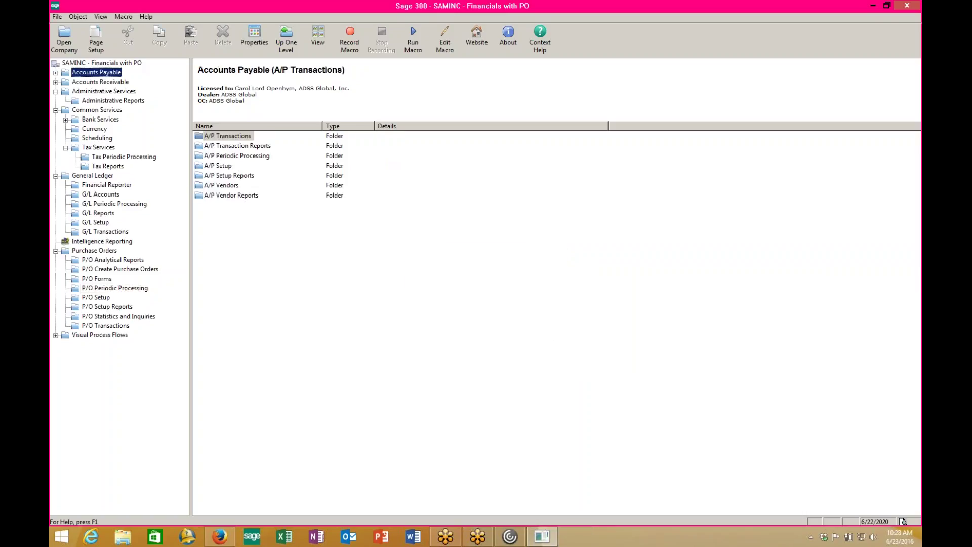
double_click(227, 136)
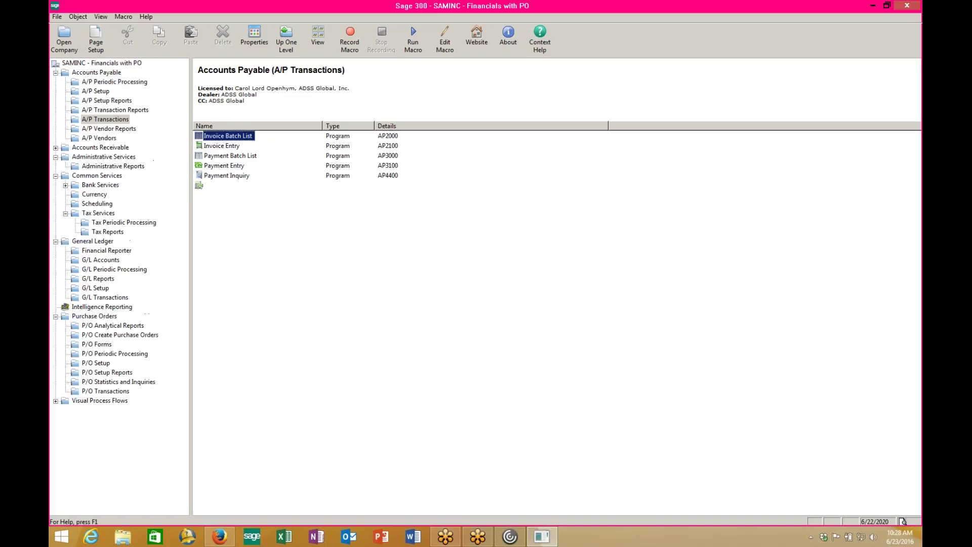
double_click(227, 135)
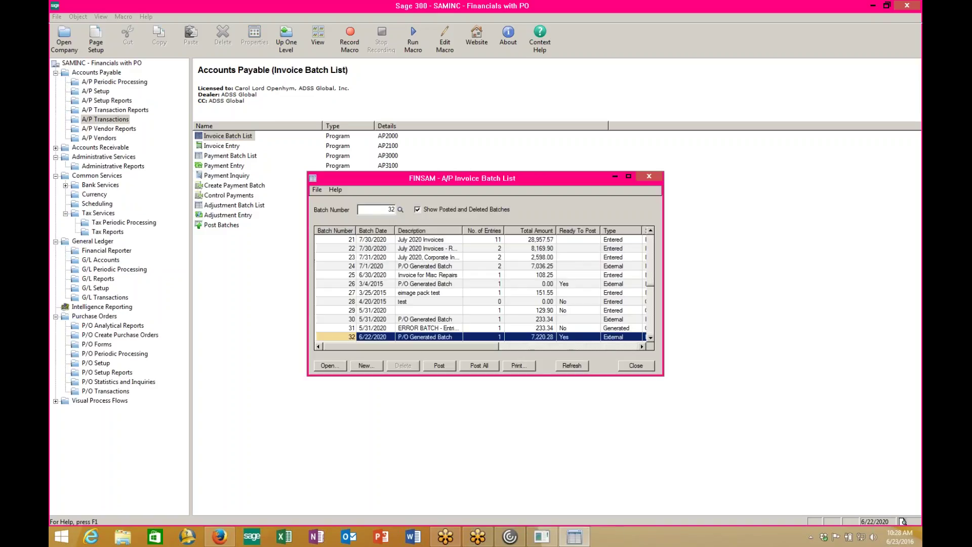
left_click(464, 210)
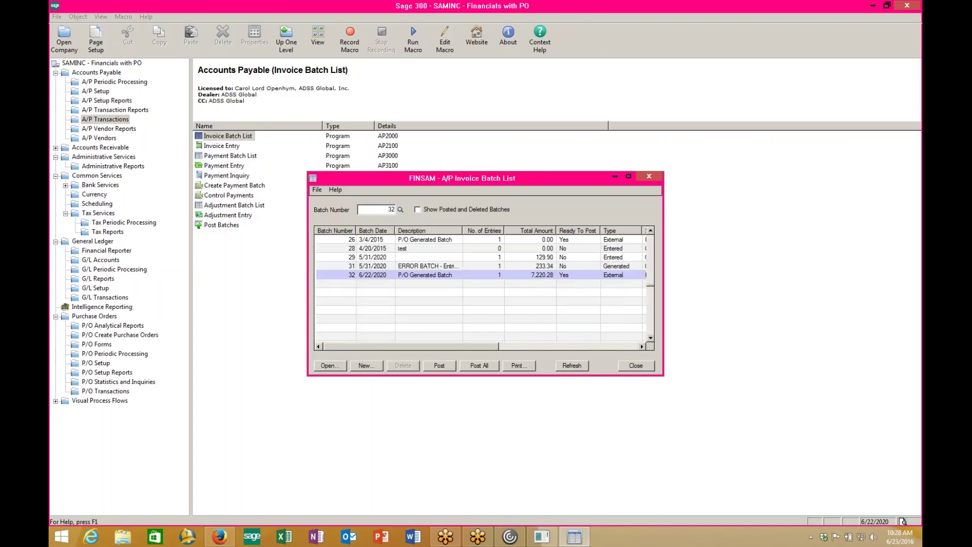
Step: Open P/O Generated Batch 32, view its Chloride Systems invoice entry, and close the entry form
double_click(443, 276)
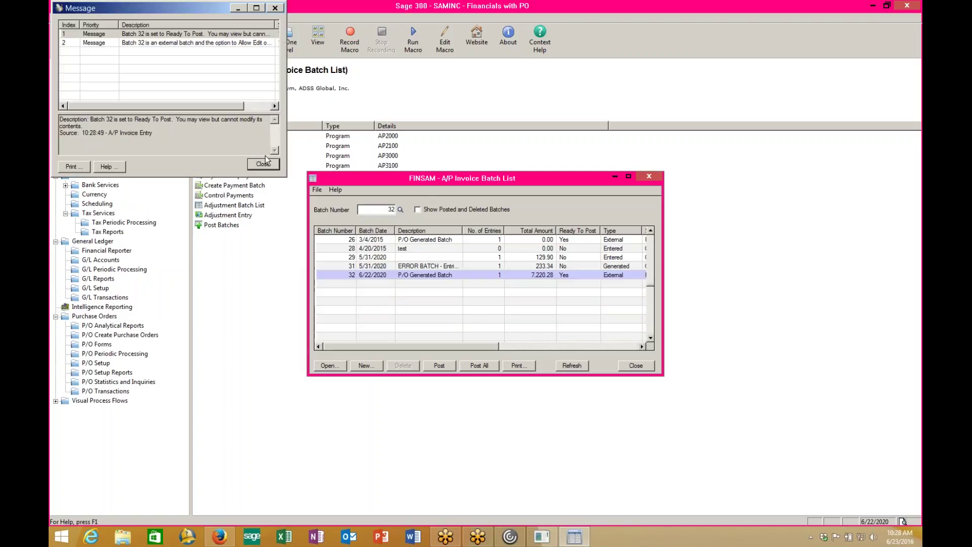
left_click(263, 164)
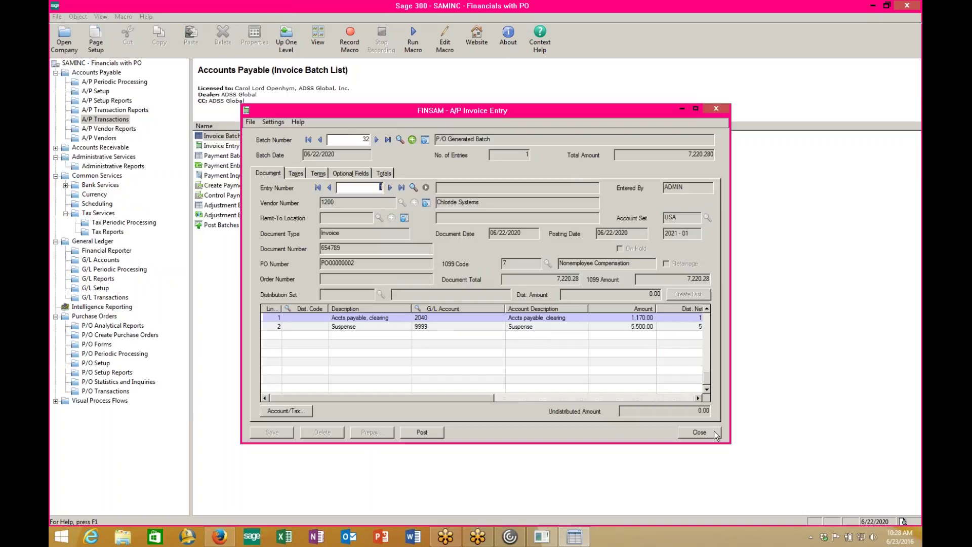
left_click(714, 431)
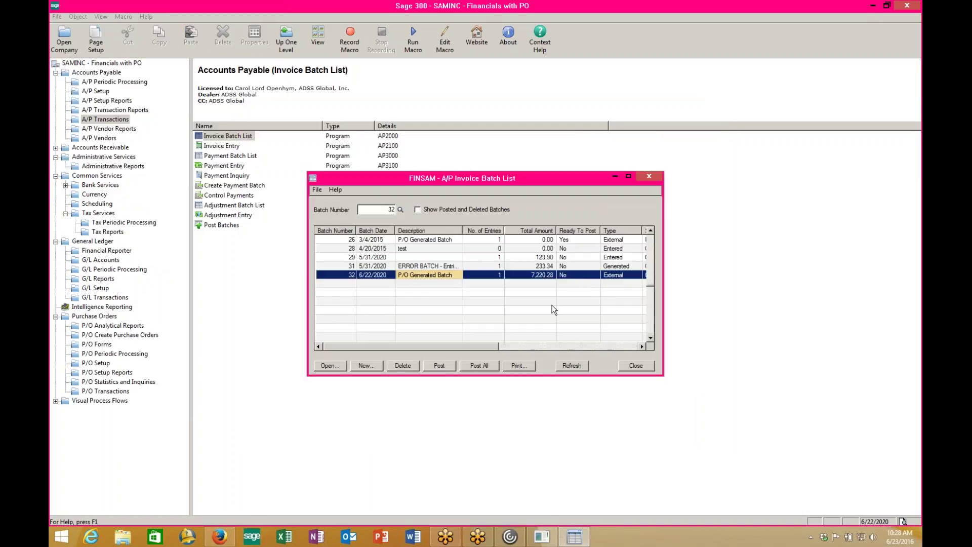
Step: Reopen batch 32, drill down to the originating P/O invoice to compare its lines, and close the invoices and batch list
double_click(396, 274)
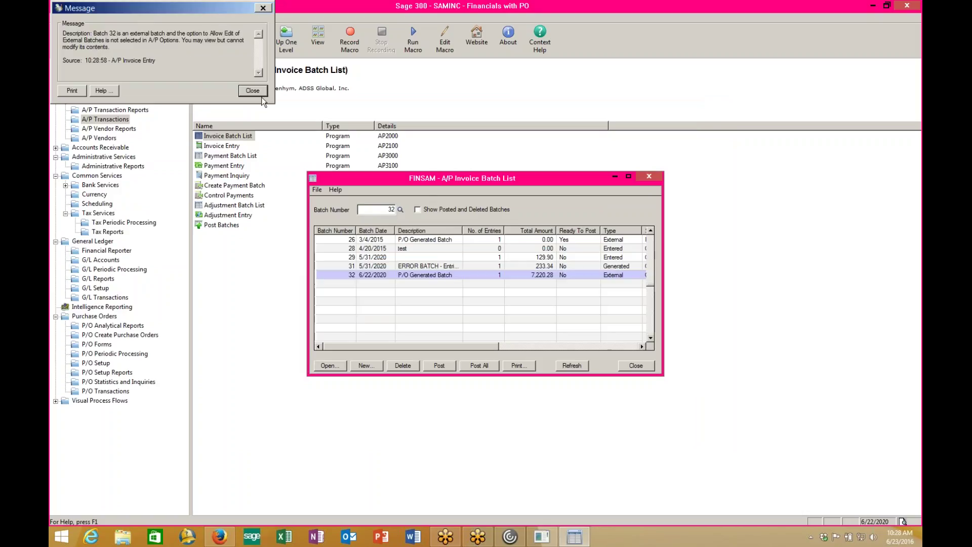
left_click(259, 93)
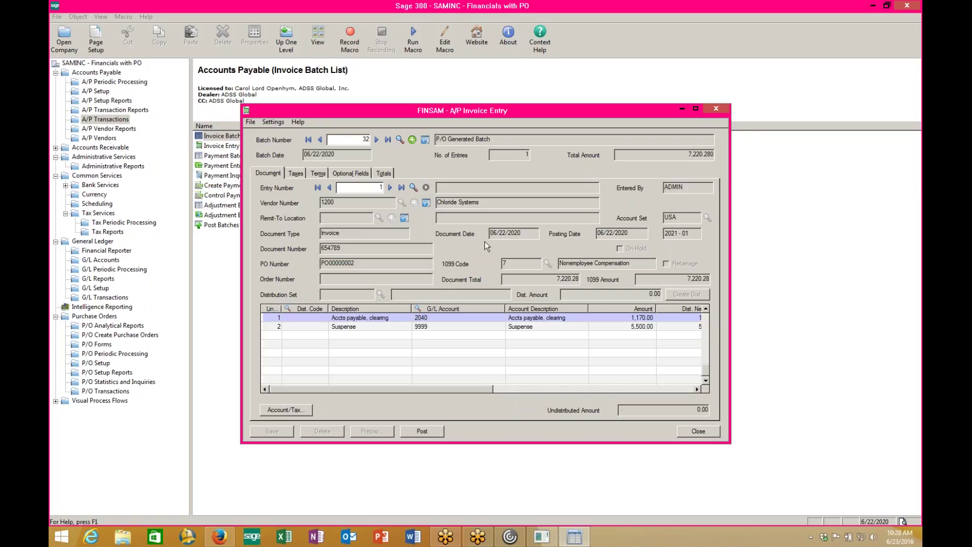
left_click(426, 188)
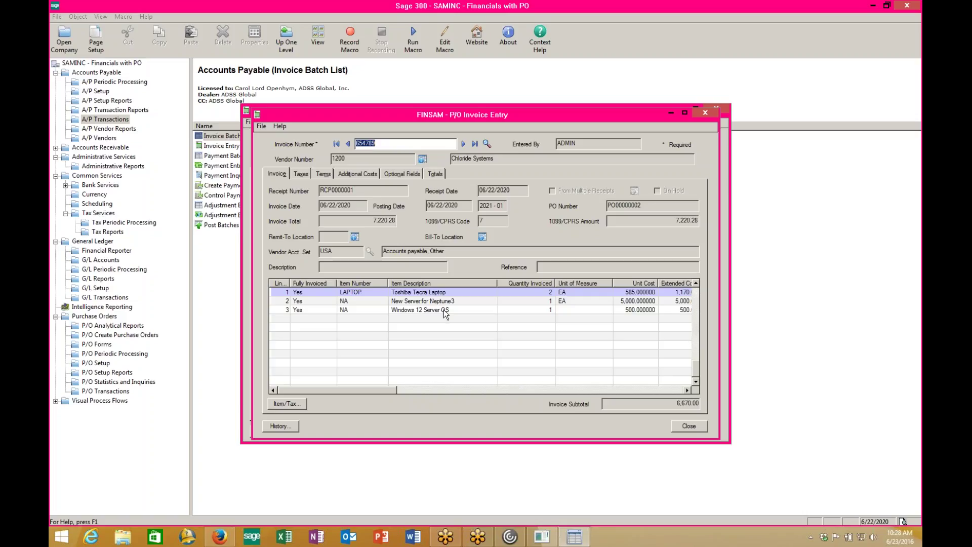
left_click(684, 427)
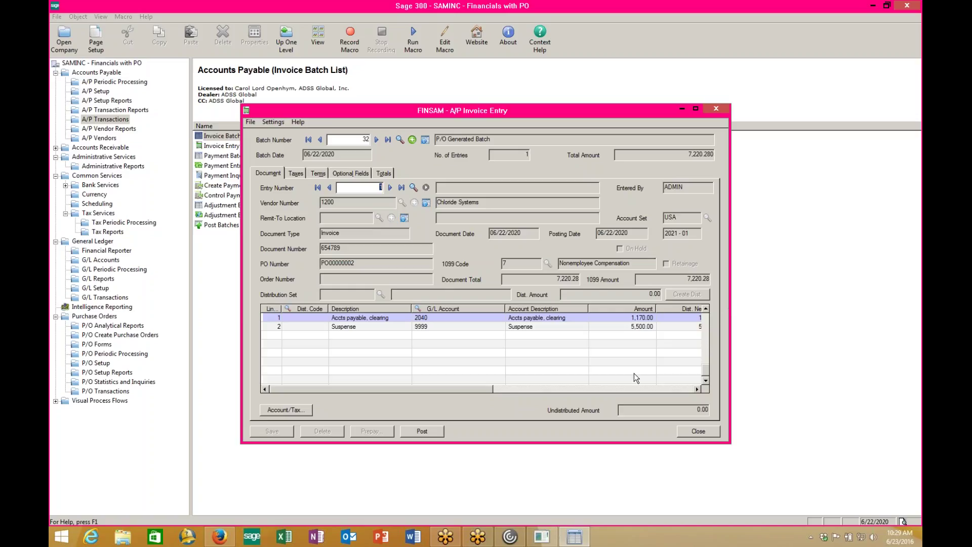
left_click(698, 431)
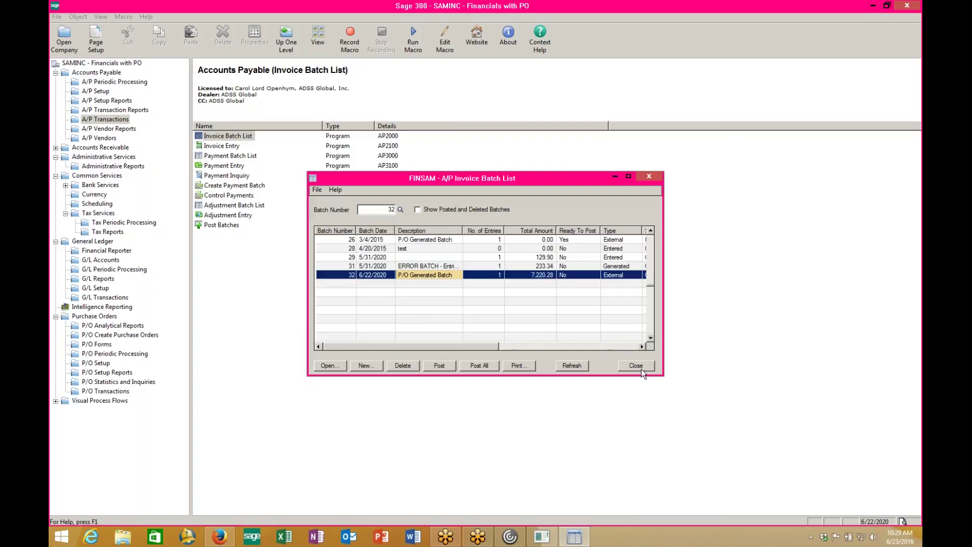
left_click(641, 369)
Step: Open the Purchase Order Action report from P/O Analytical Reports
left_click(94, 317)
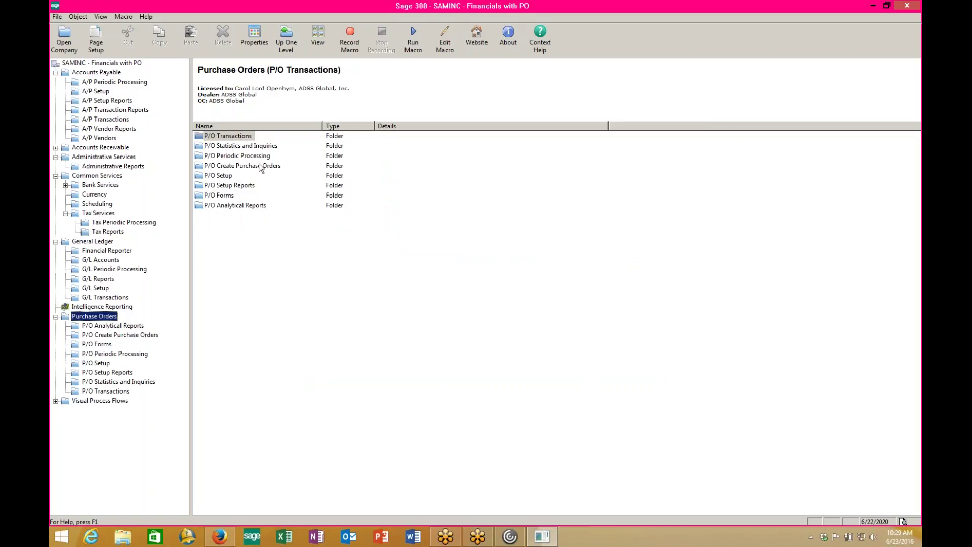
double_click(251, 206)
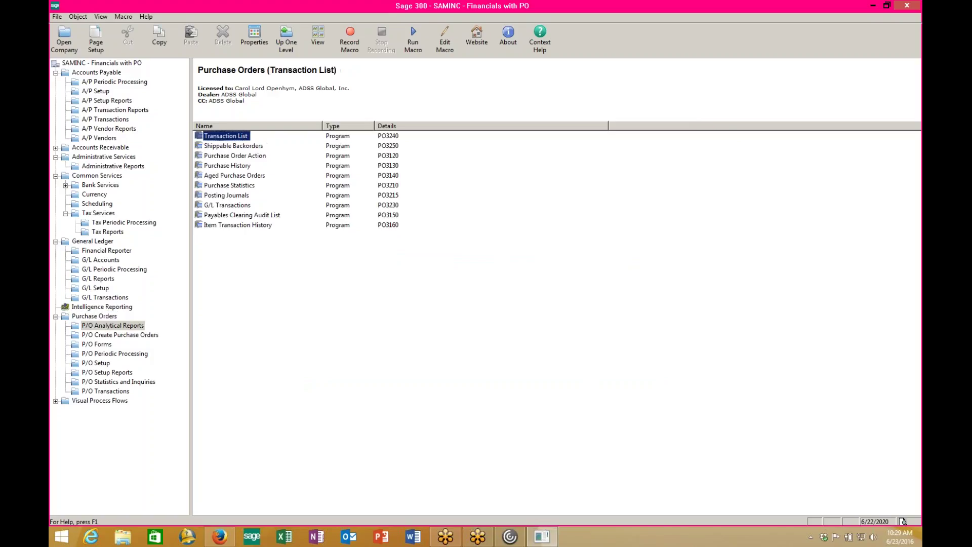
double_click(249, 157)
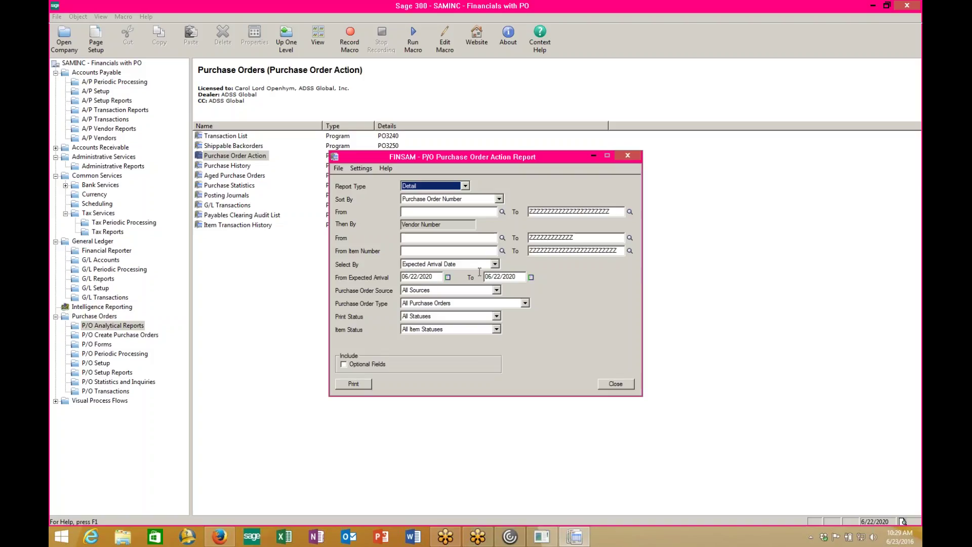
Step: Set the Purchase Order Action report's expected arrival date range from 01/01/2020 to 12/31/2020
left_click(500, 277)
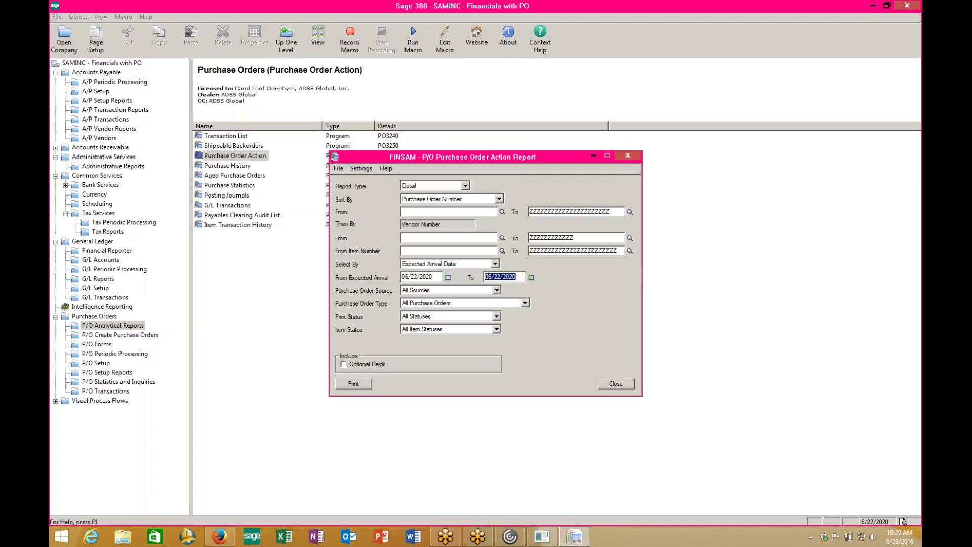
left_click(516, 277)
key("Num_Lock")
key("shift+Home")
type("12/31/2")
key("Tab")
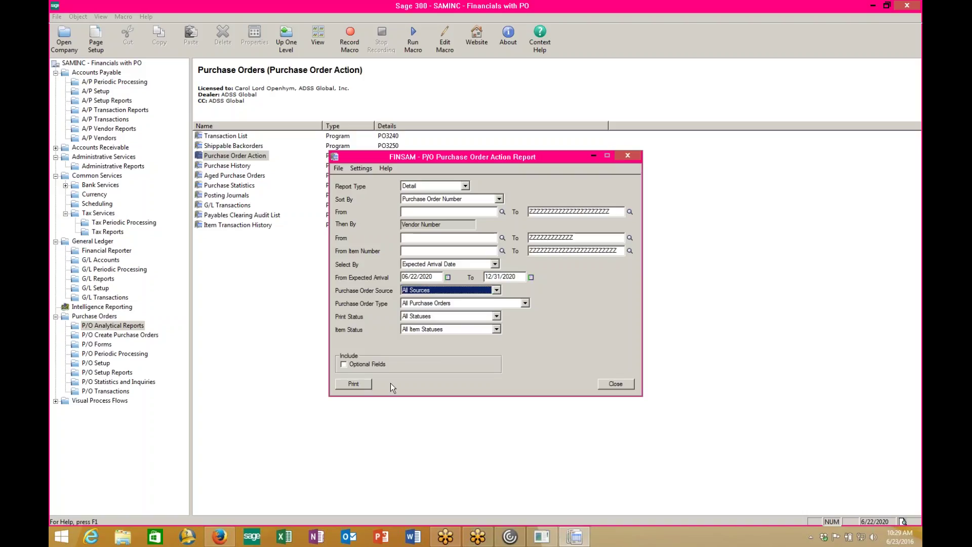
left_click(437, 276)
double_click(417, 277)
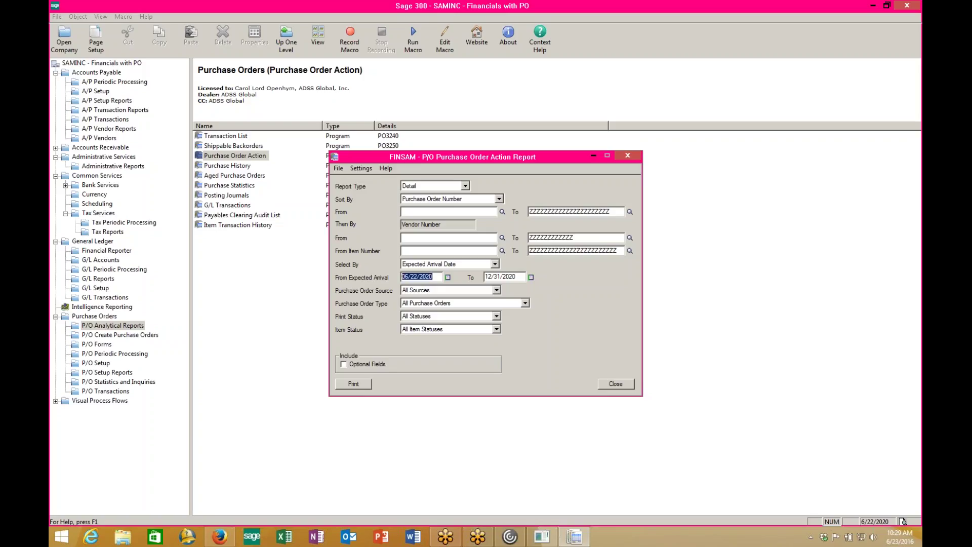
type("01/01/2020")
key("Tab")
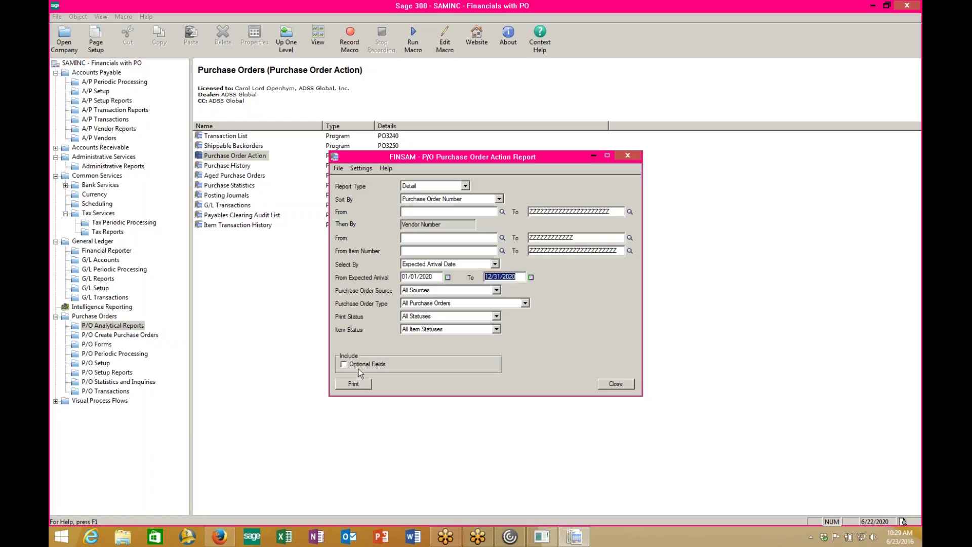
Step: Print the Purchase Order Action detail report to the preview, review it, and close the preview and report form
left_click(353, 384)
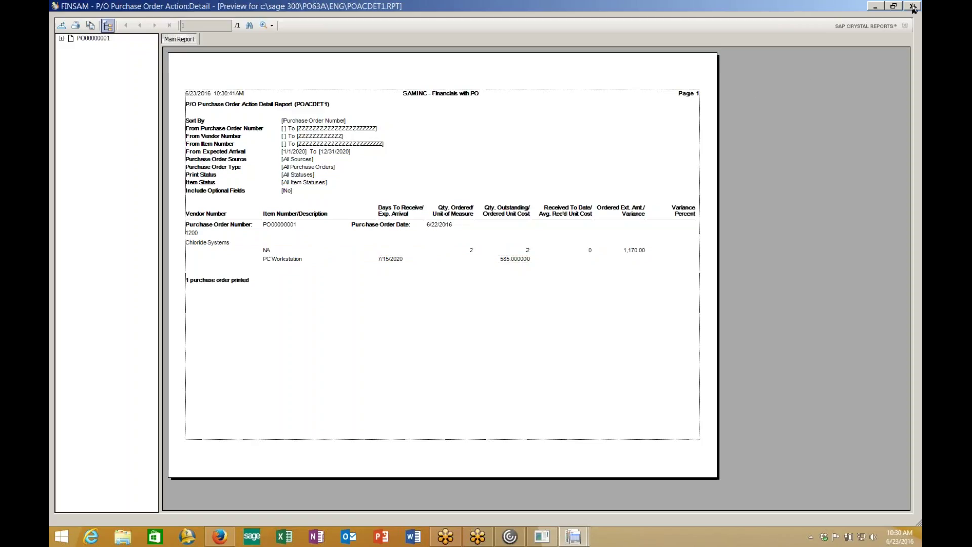
left_click(912, 5)
left_click(615, 384)
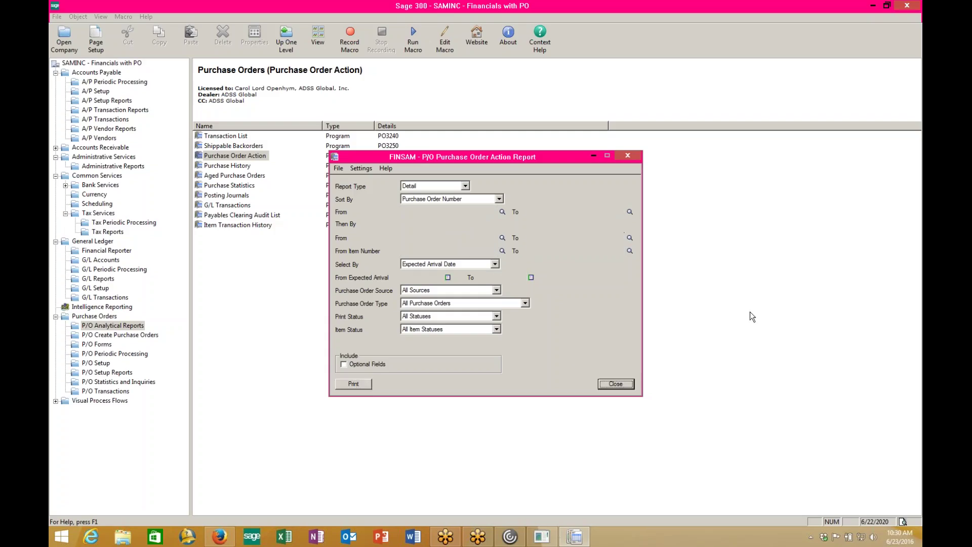
Step: Open the Aged Purchase Orders report and set its cutoff date to 12/31/2020
left_click(242, 166)
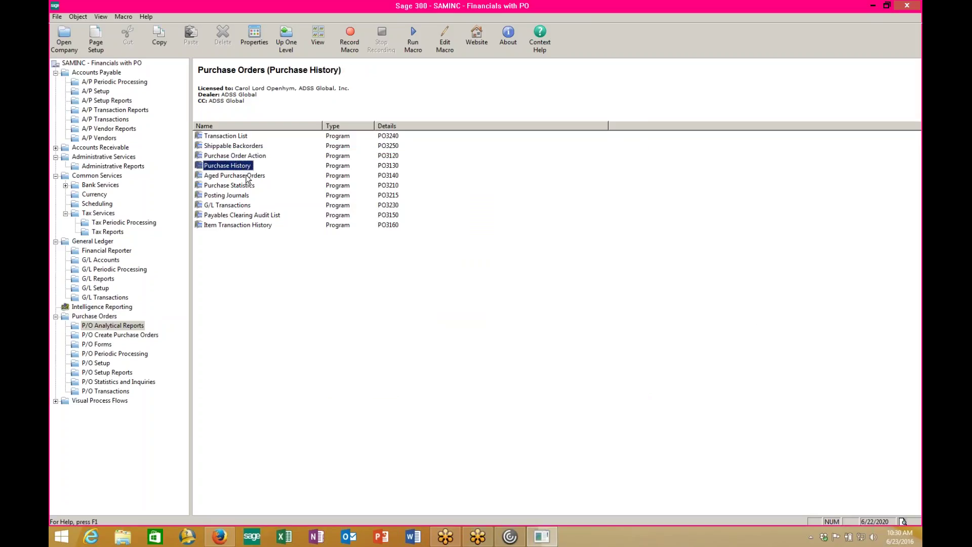
double_click(243, 176)
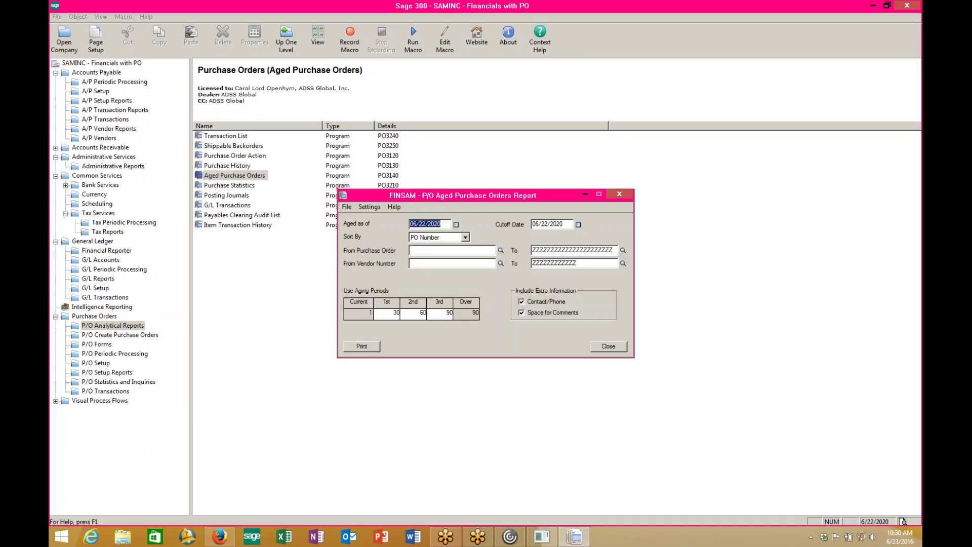
key("Tab")
type("12/31/2020")
key("Tab")
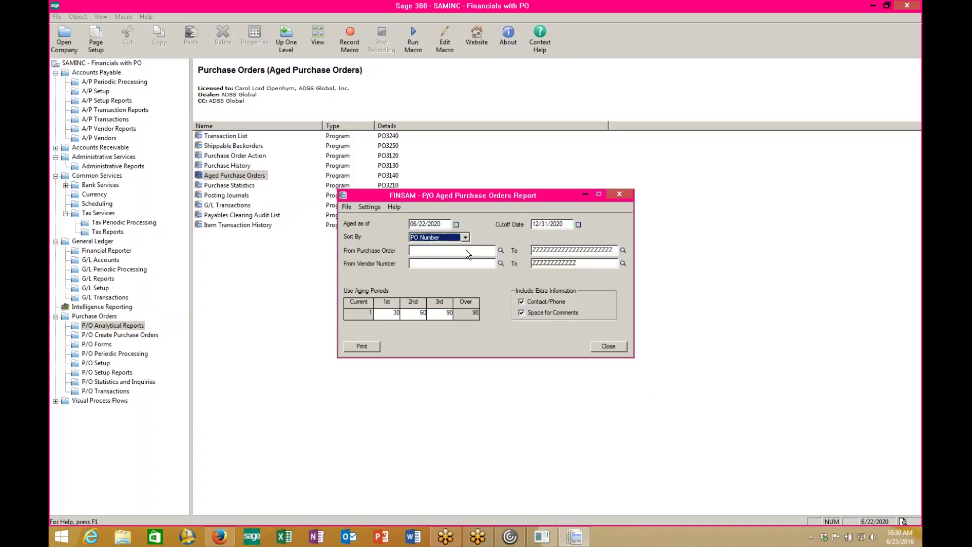
Step: Print the Aged Purchase Orders report to the preview, check the aging periods, and close the preview and report form
key("Return")
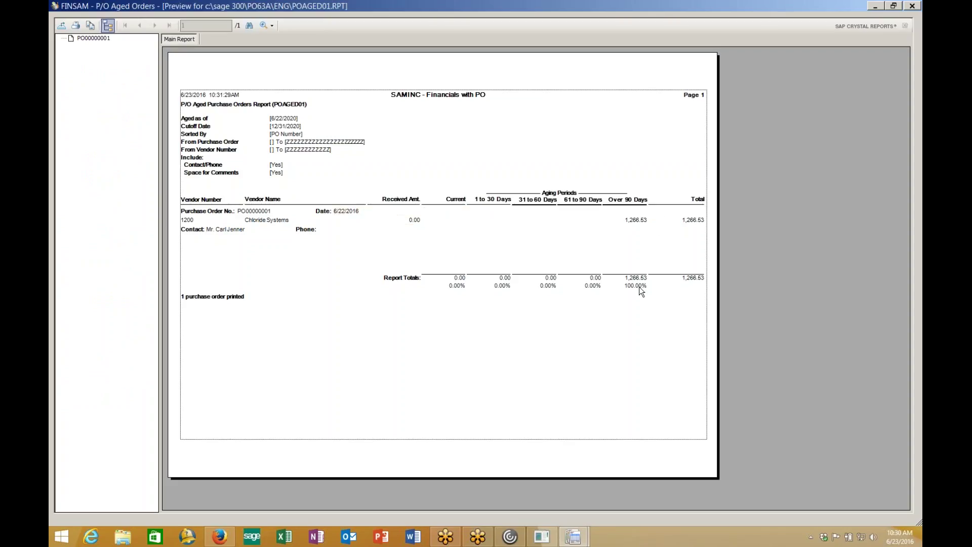
left_click(912, 6)
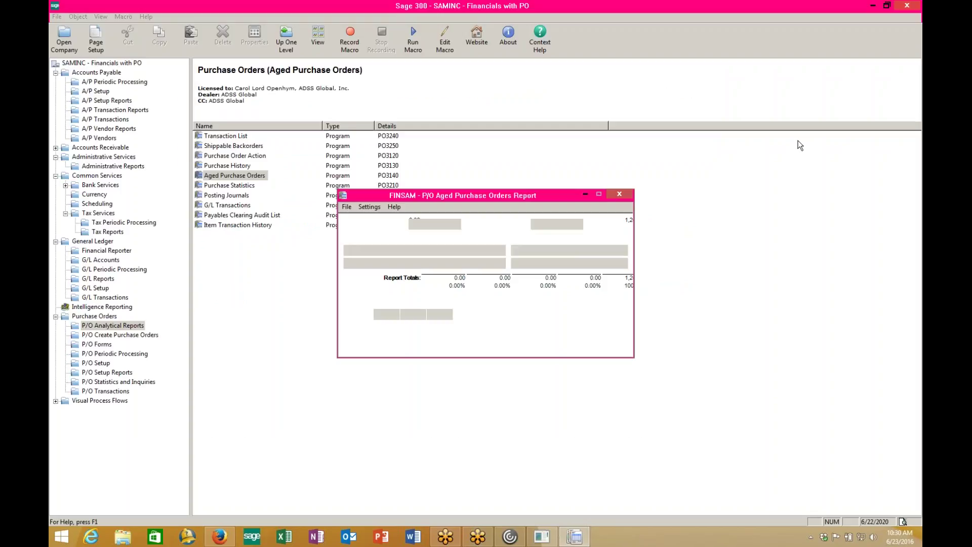
left_click(614, 196)
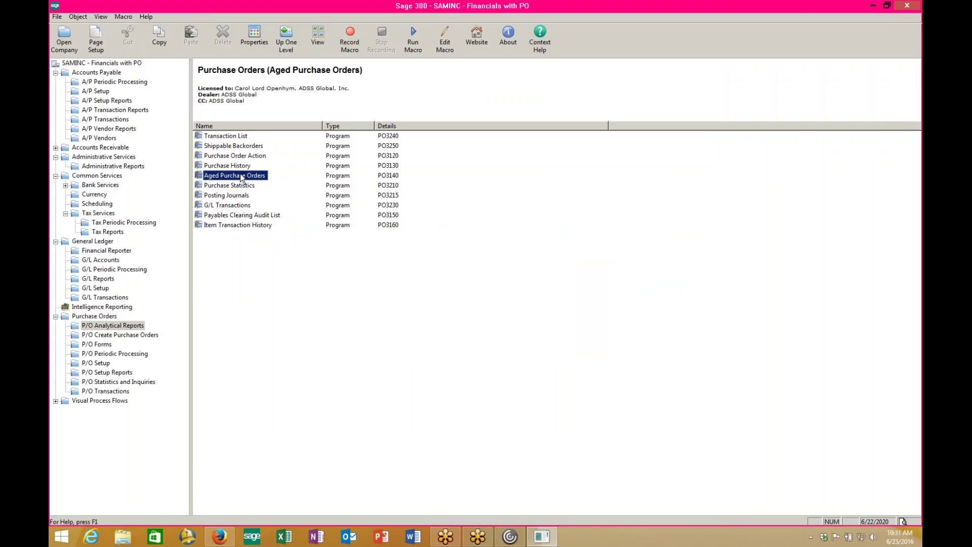
Step: Select the Purchase History report, view the list of licensed Sage 300 products, and close the list
left_click(240, 166)
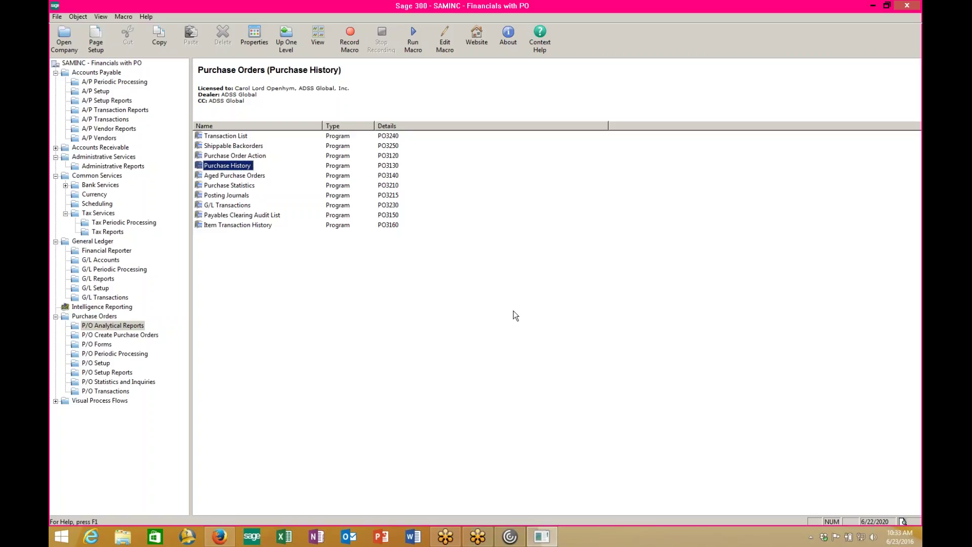
left_click(146, 16)
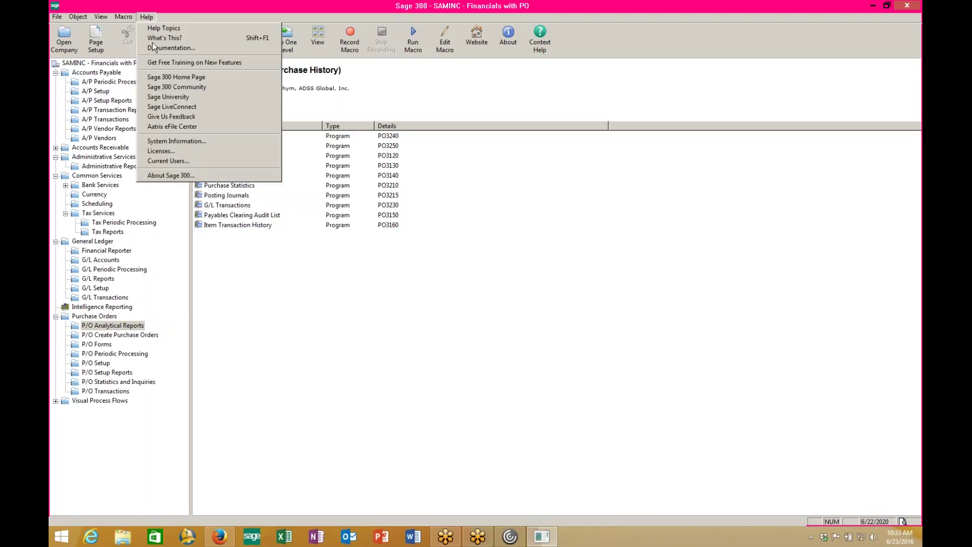
left_click(163, 151)
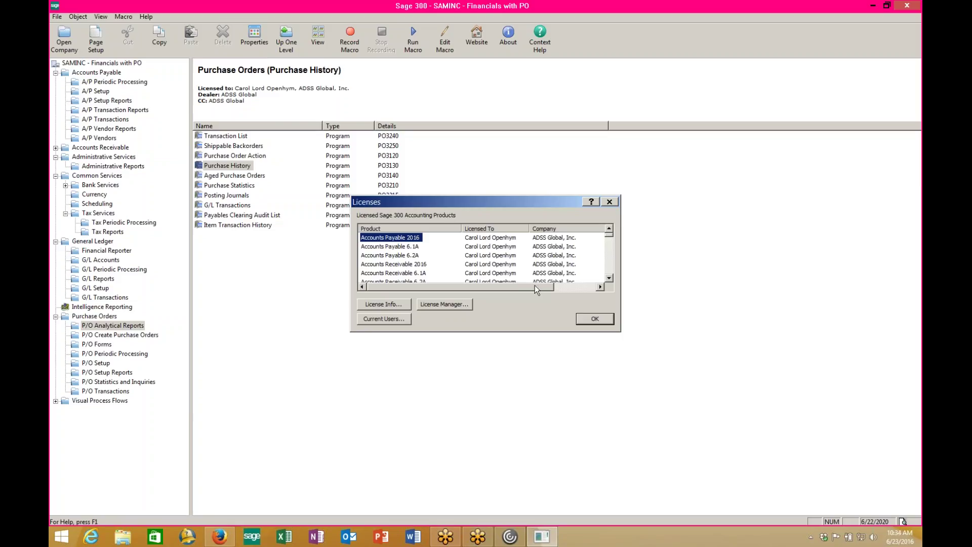
left_click(595, 319)
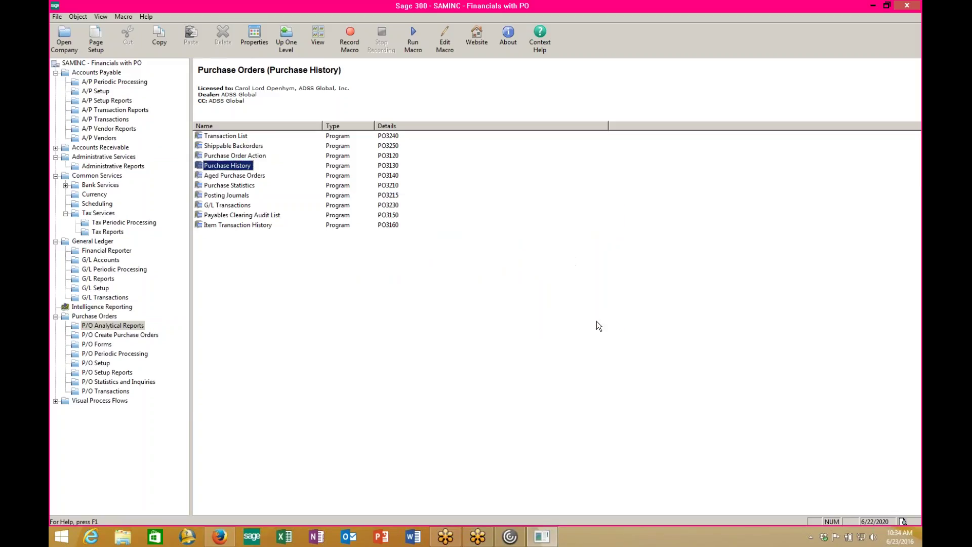